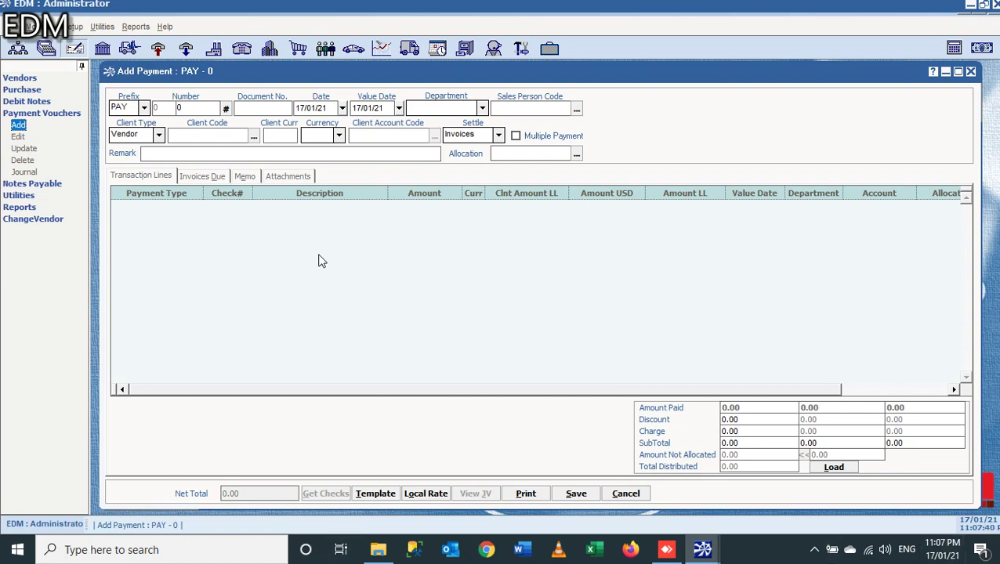
Step: Show the vendor payment voucher options, generate the next number for the new payment and set its document number to 1234
left_click(70, 55)
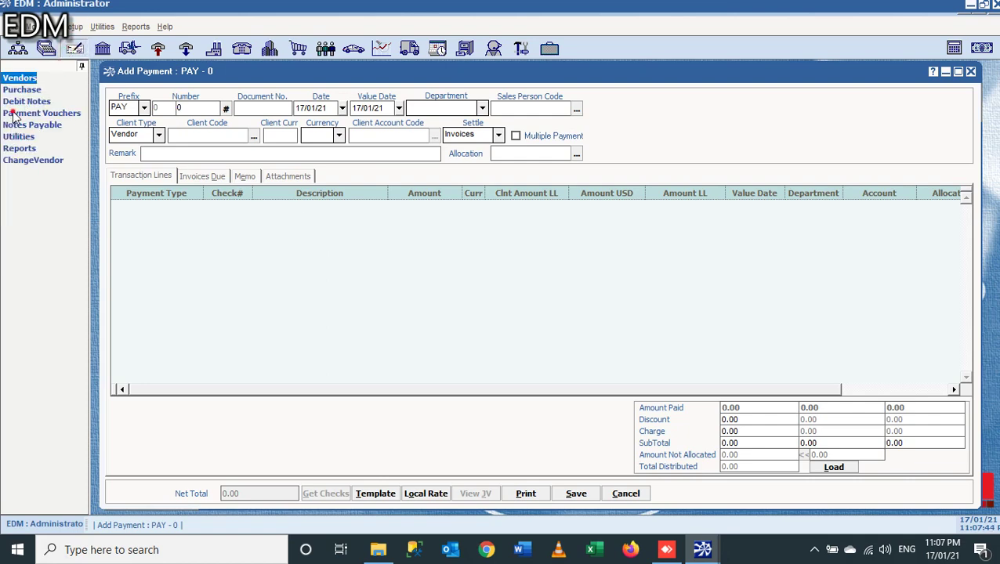
left_click(13, 114)
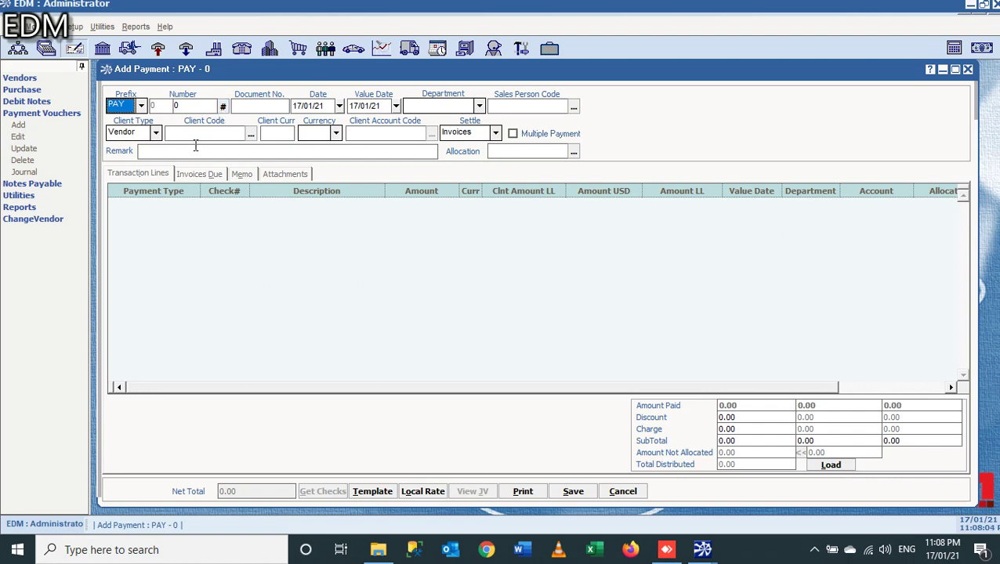
left_click(223, 107)
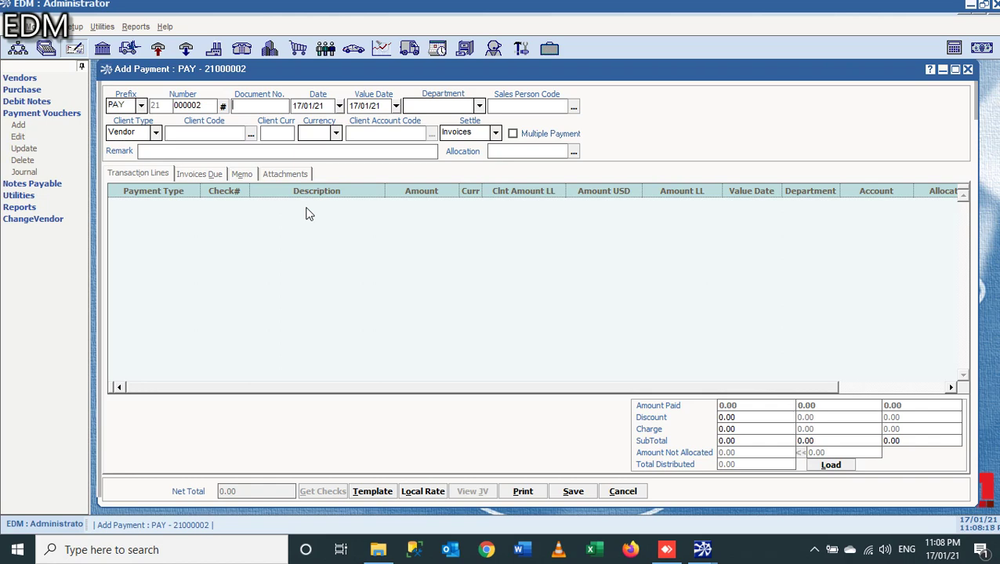
type("1234")
left_click_drag(258, 105, 241, 105)
left_click(325, 106)
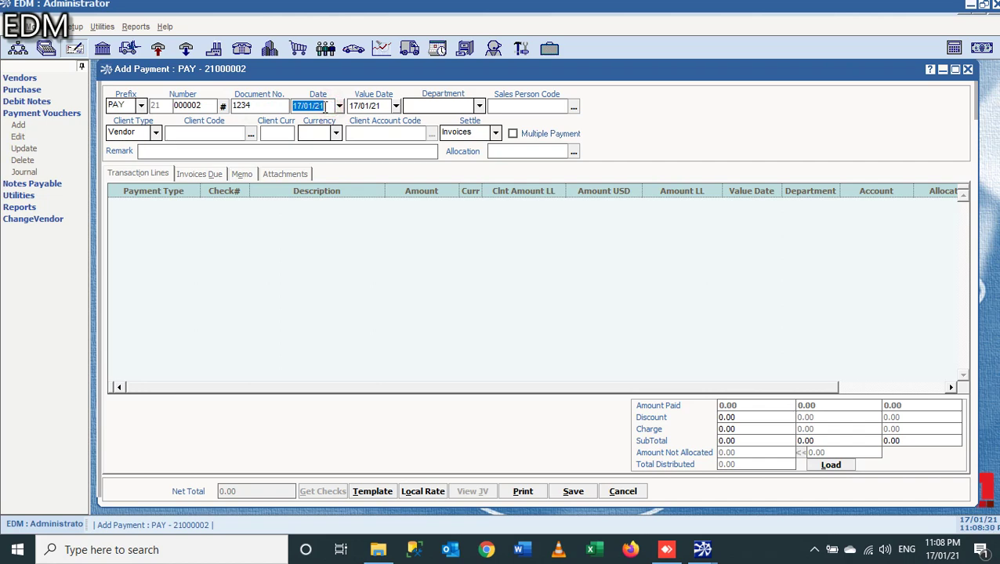
left_click(208, 137)
type("MIZ")
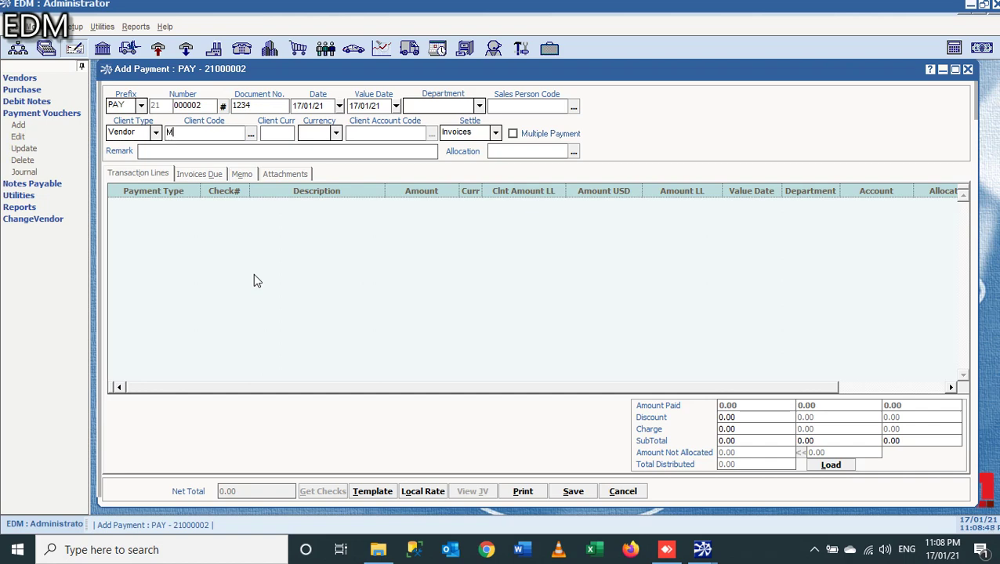
key("BackSpace")
key("Tab")
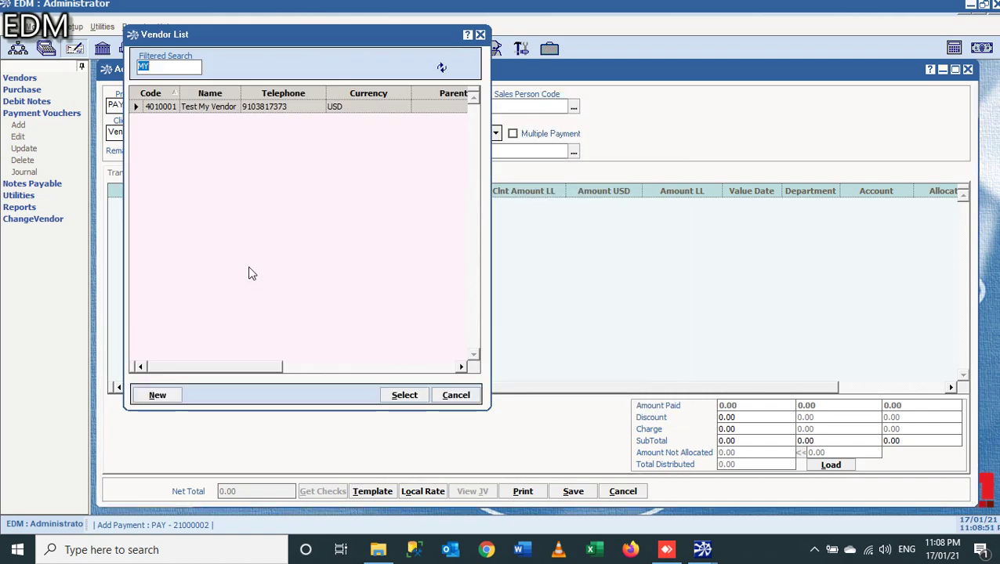
key("BackSpace")
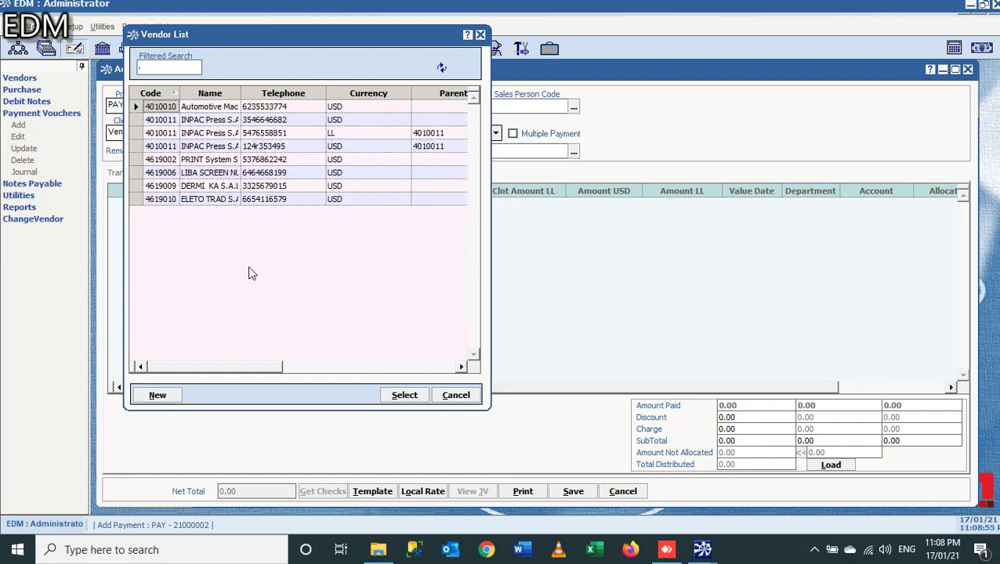
left_click(481, 36)
Step: Look up the client code with the search text "MY" and choose Test My Vendor as the payment's vendor
left_click(226, 135)
type("M")
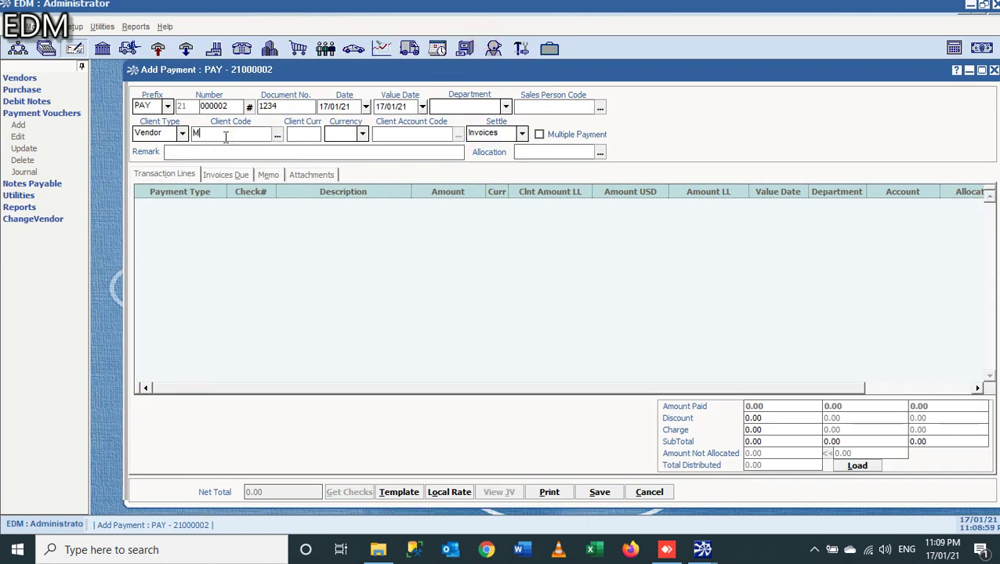
type("Y")
key("Tab")
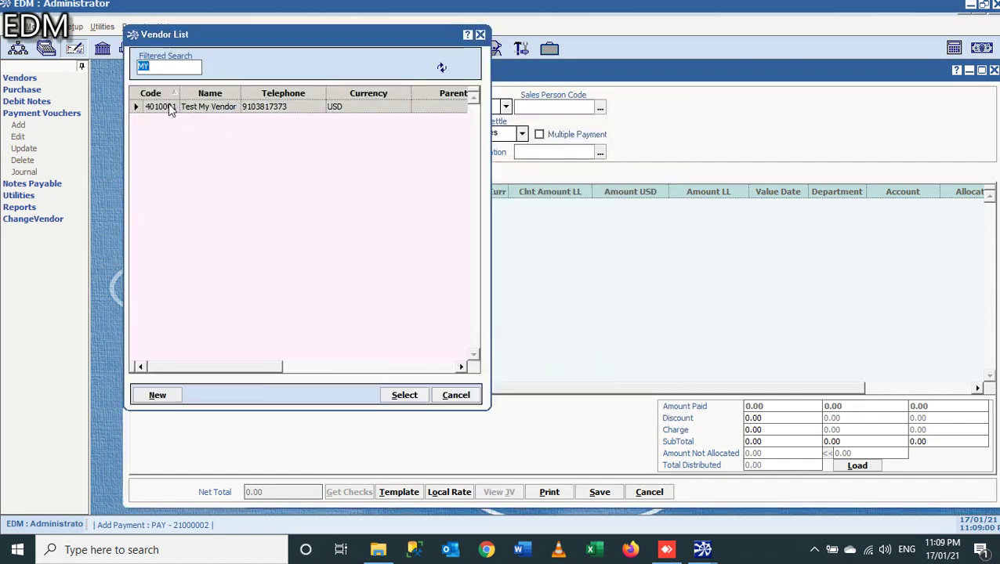
double_click(171, 110)
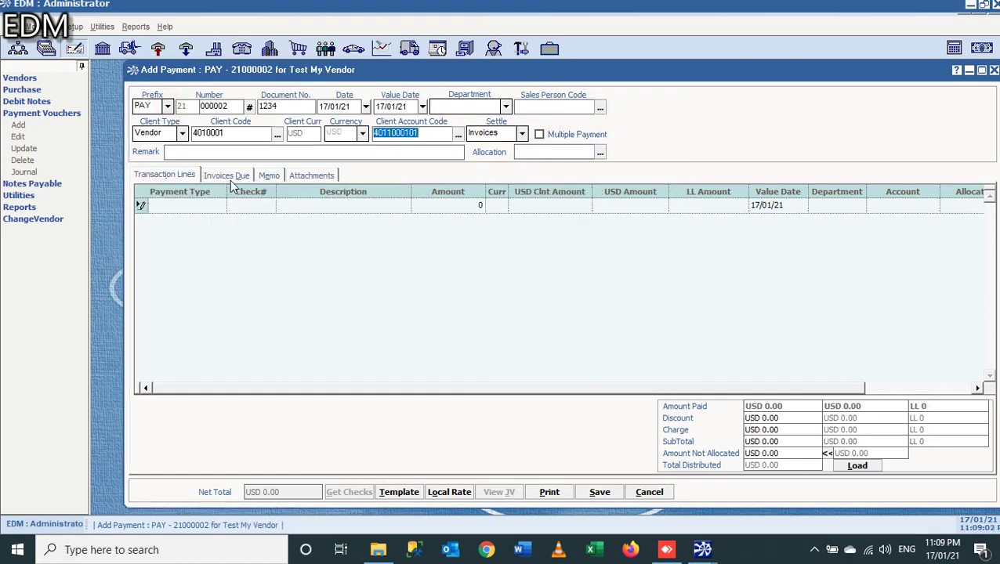
Step: View the selected vendor's statement from 01/01/19 to 17/01/21 and close it
left_click(242, 133)
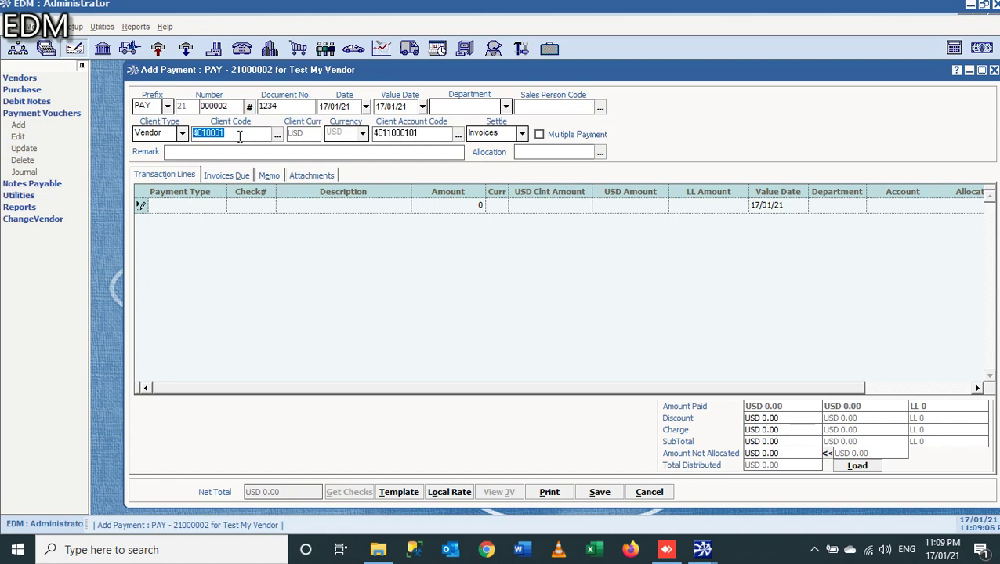
left_click(237, 133)
double_click(237, 132)
key("F3")
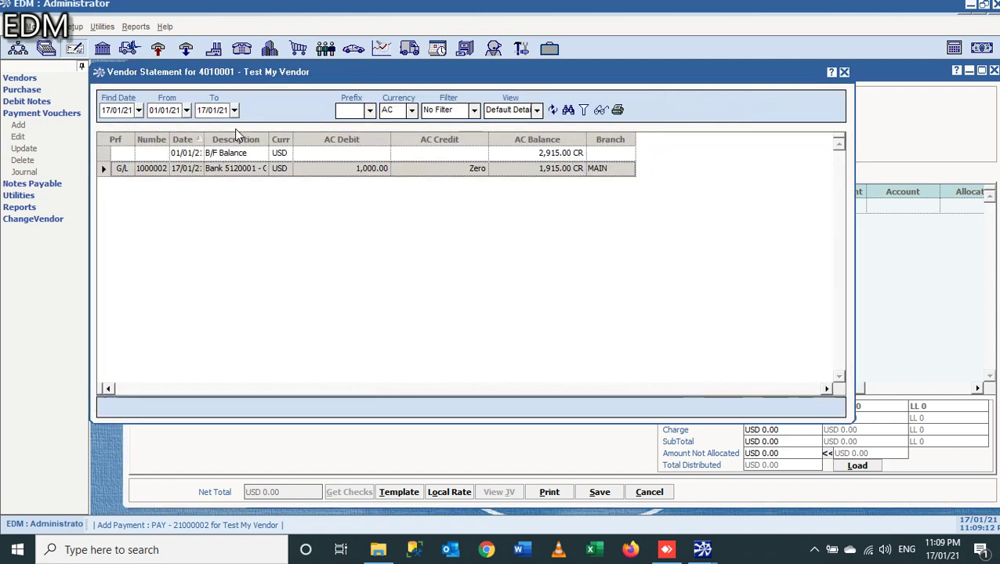
left_click(178, 109)
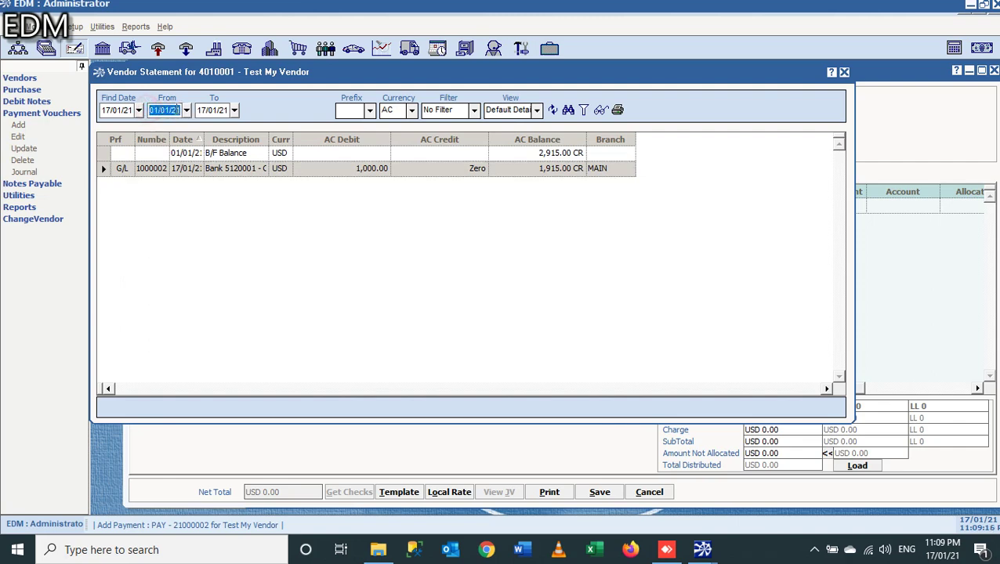
left_click(177, 110)
type("19")
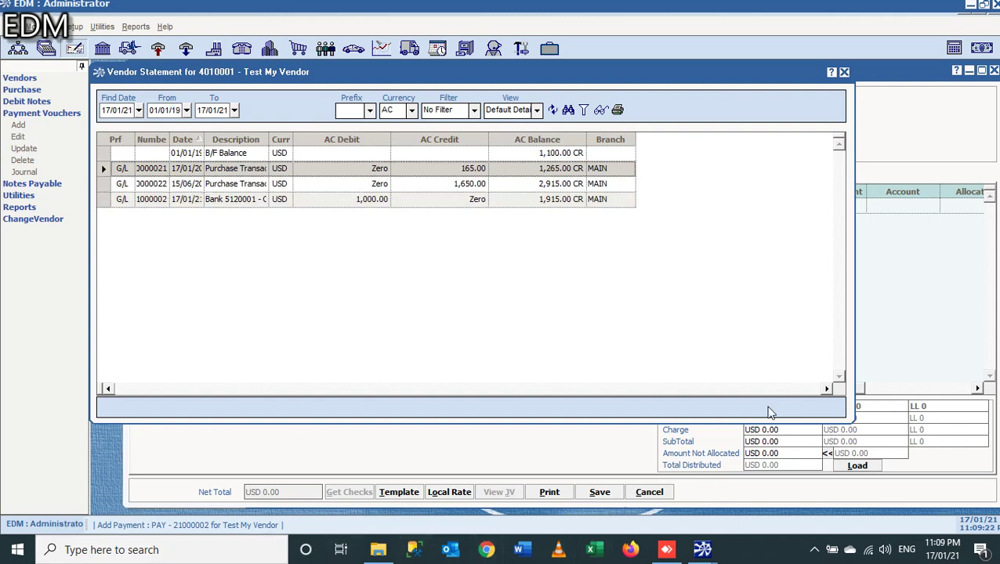
left_click(845, 72)
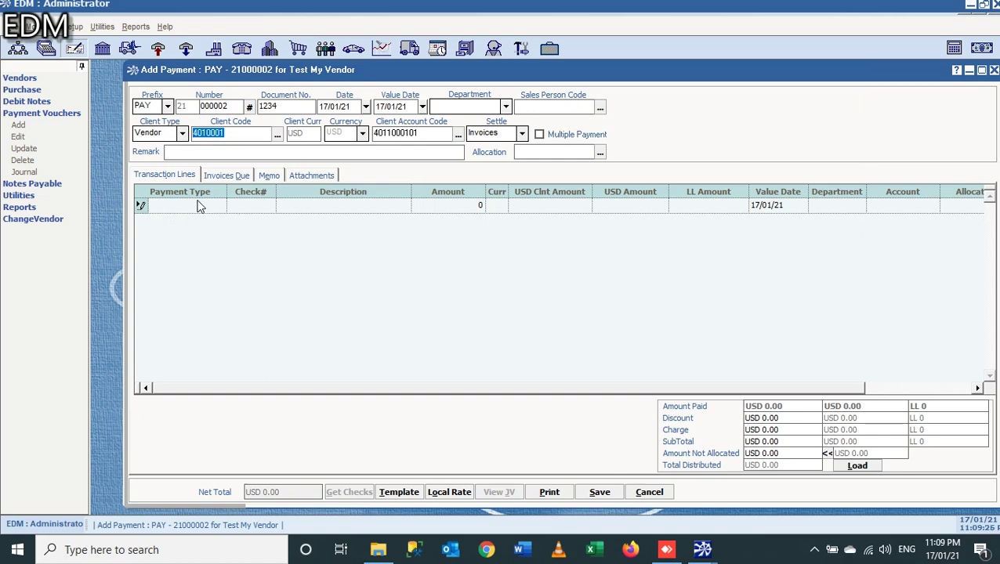
Step: Enter "test my first payment" as the payment's remark
left_click(186, 152)
type("test my ")
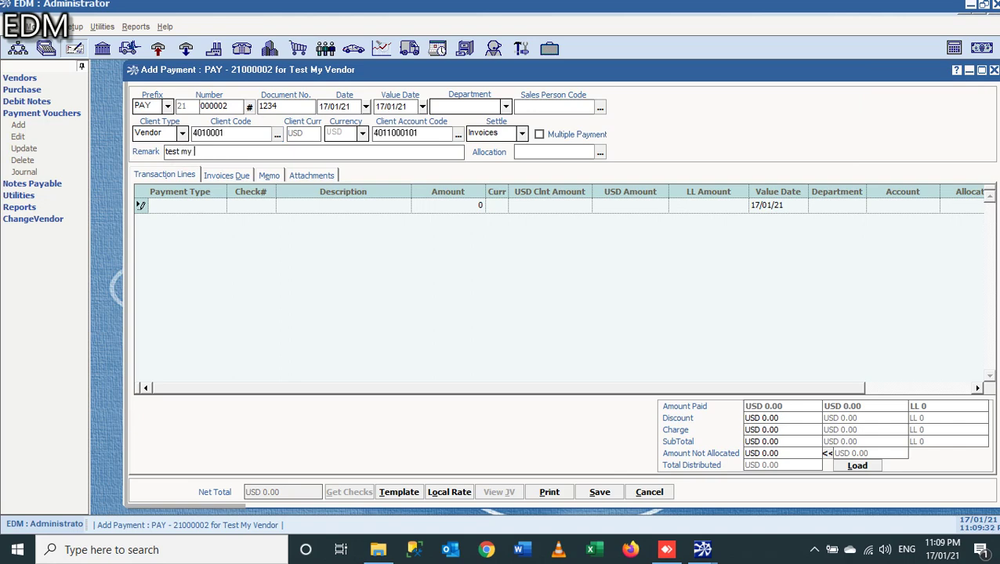
type("first payment")
left_click(239, 136)
left_click(247, 151)
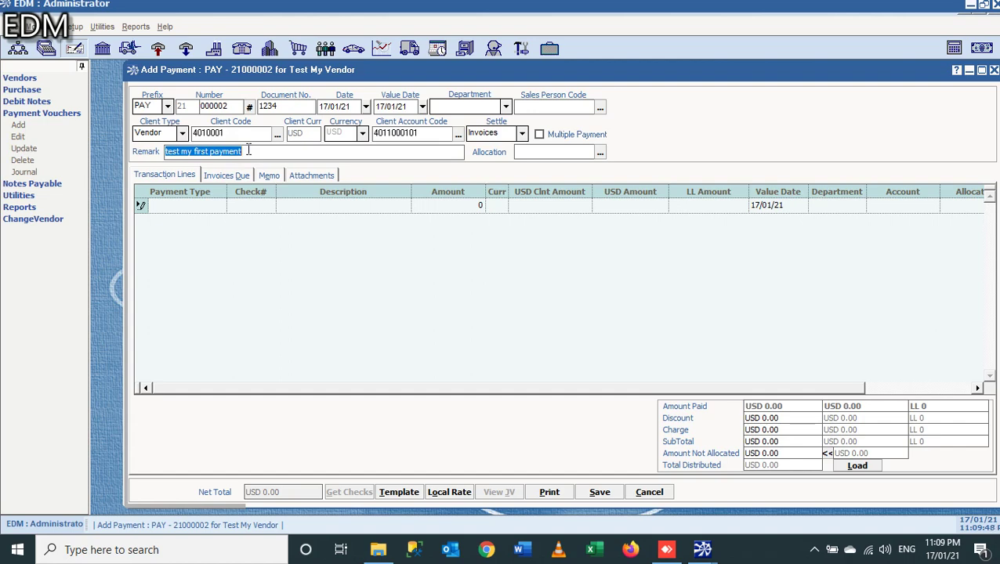
Step: Examine the payment types offered for the transaction line and their account codes and groups in the Accounts Receivable setup
left_click(165, 207)
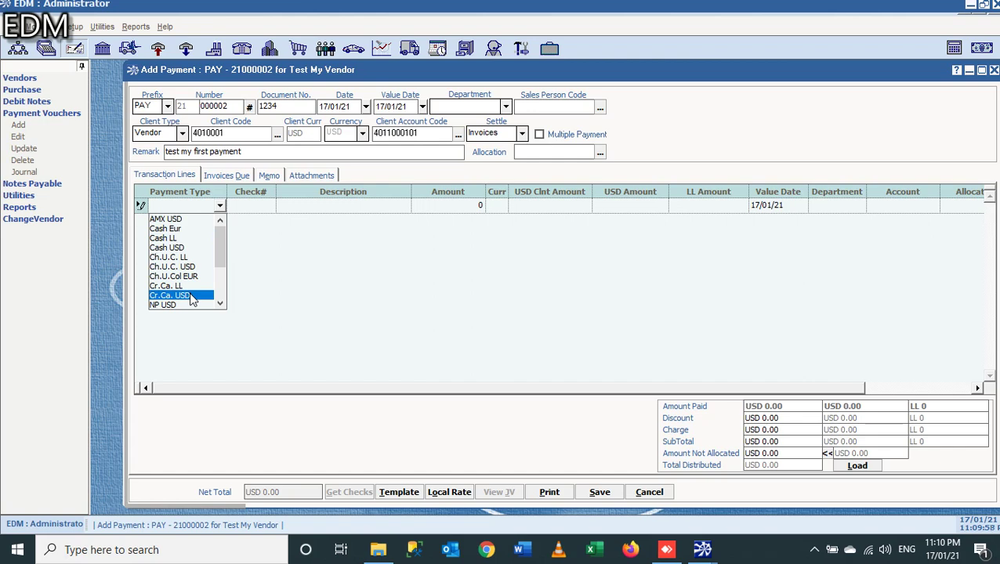
left_click(417, 274)
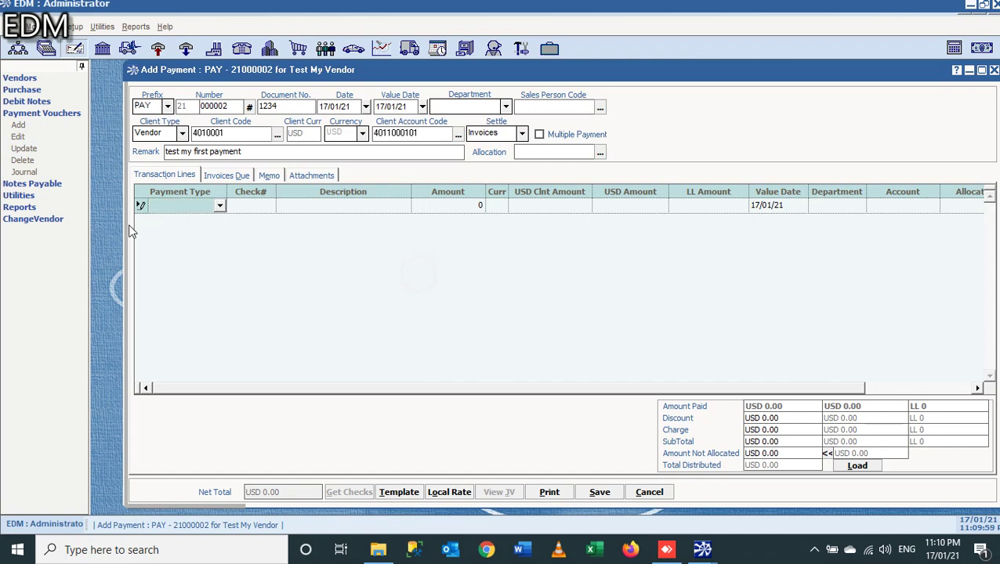
left_click(180, 201)
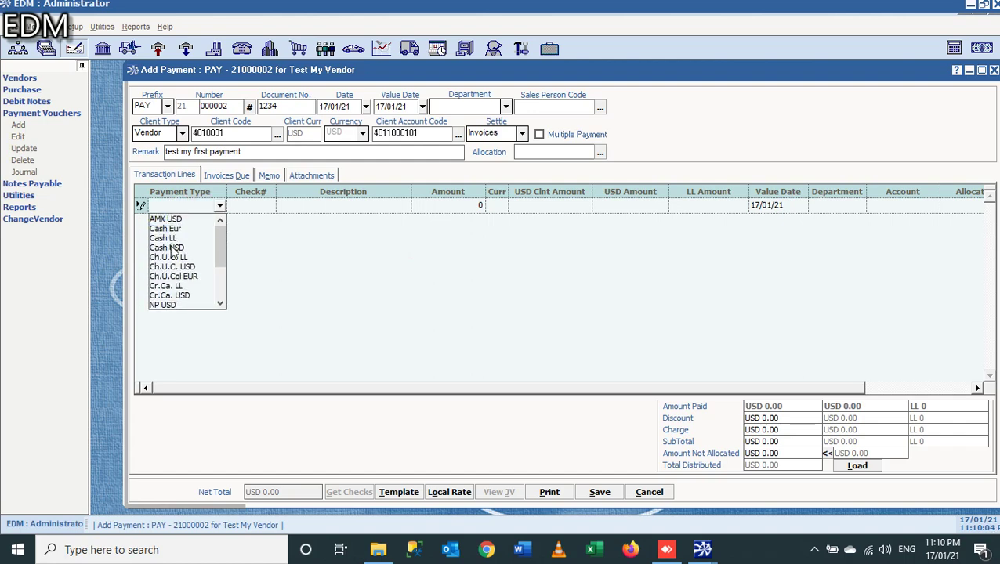
left_click(297, 259)
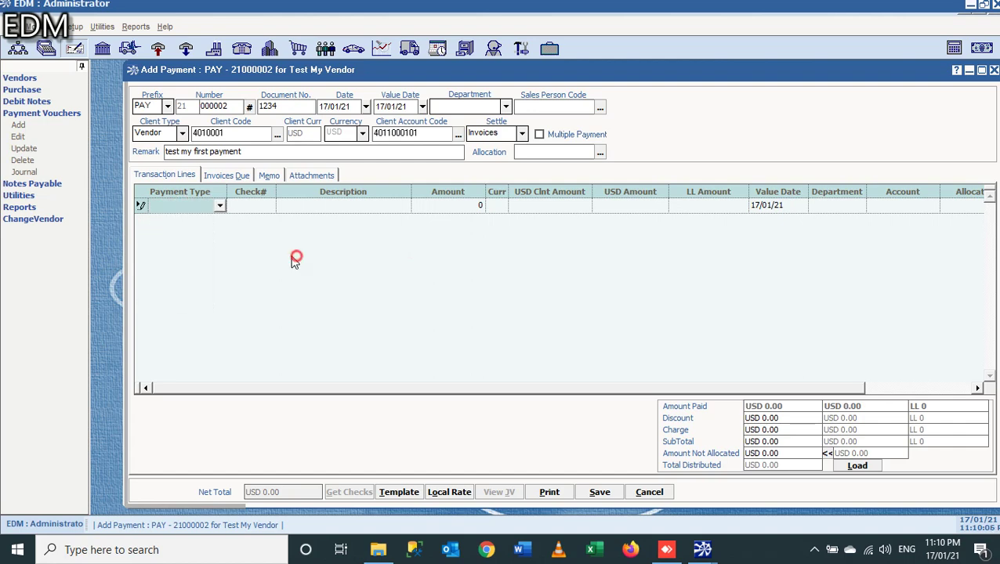
left_click(75, 27)
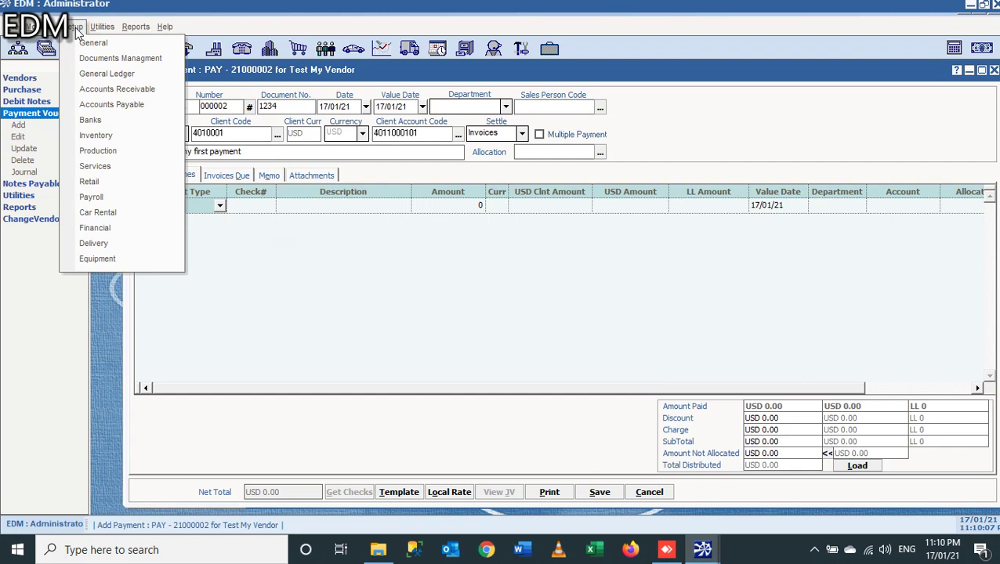
left_click(110, 90)
left_click(415, 117)
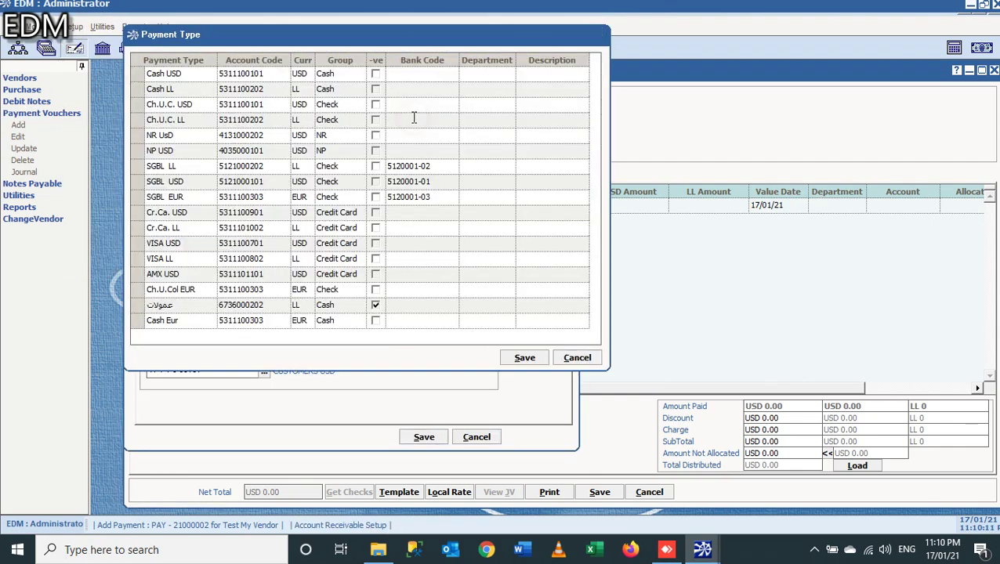
left_click(197, 77)
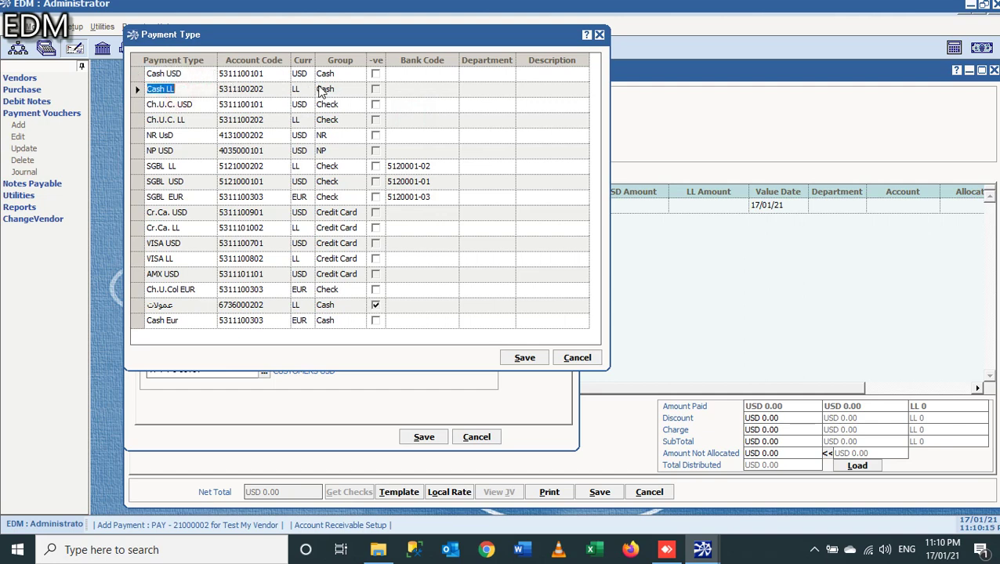
left_click(272, 94)
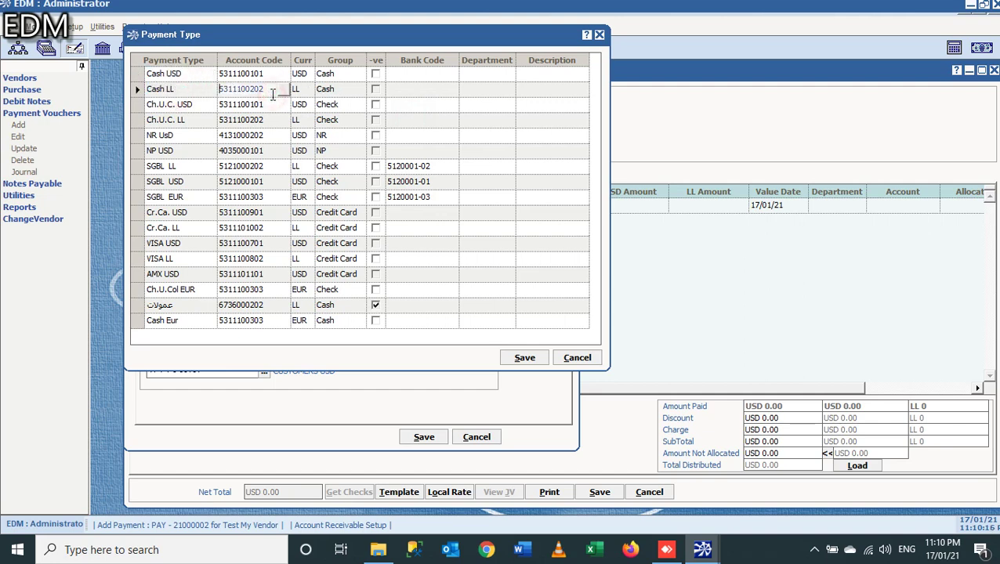
left_click(599, 35)
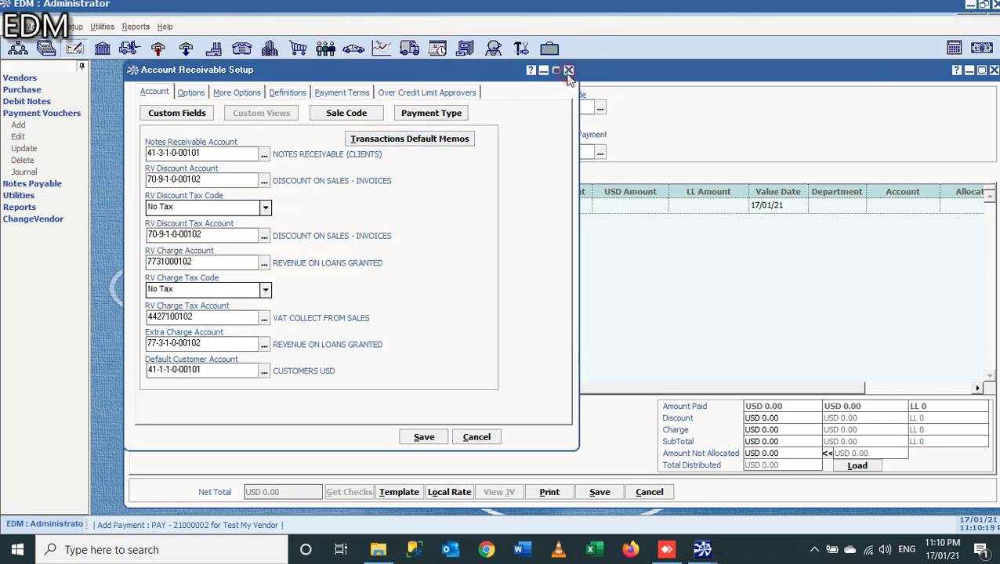
left_click(569, 70)
Step: Set the first transaction line's payment type to Cash Eur and its description to "Poa"
left_click(199, 211)
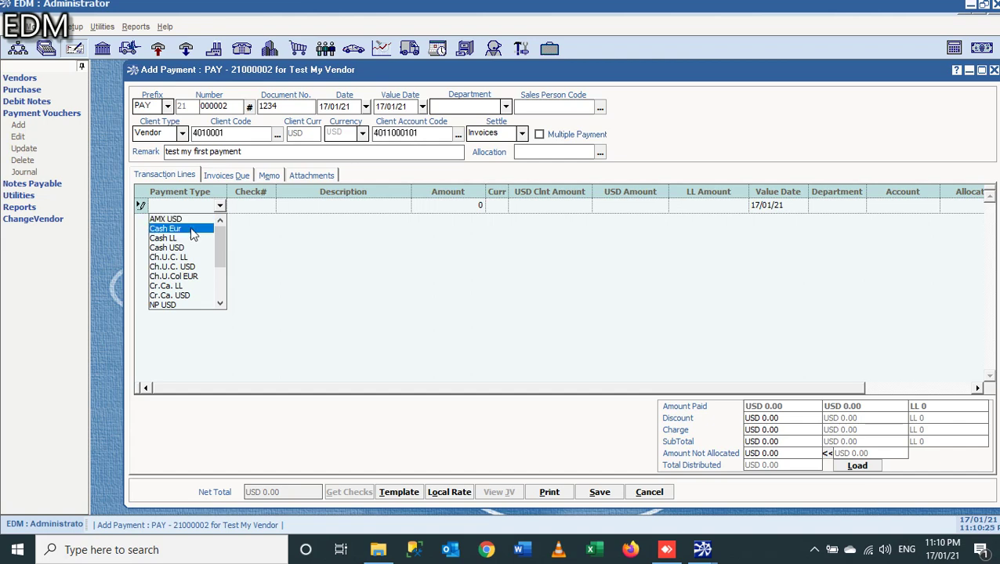
left_click(193, 232)
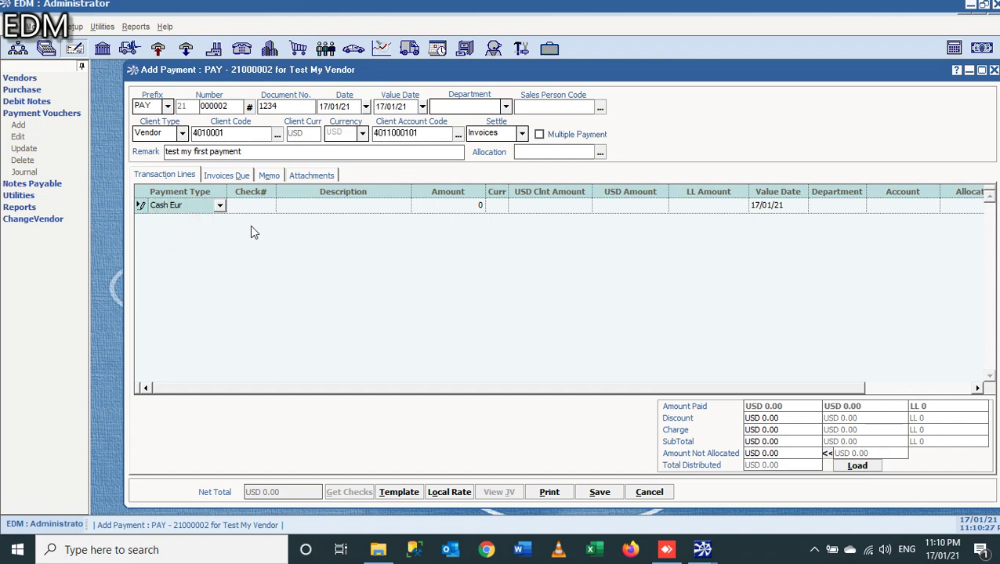
left_click(300, 206)
type("py")
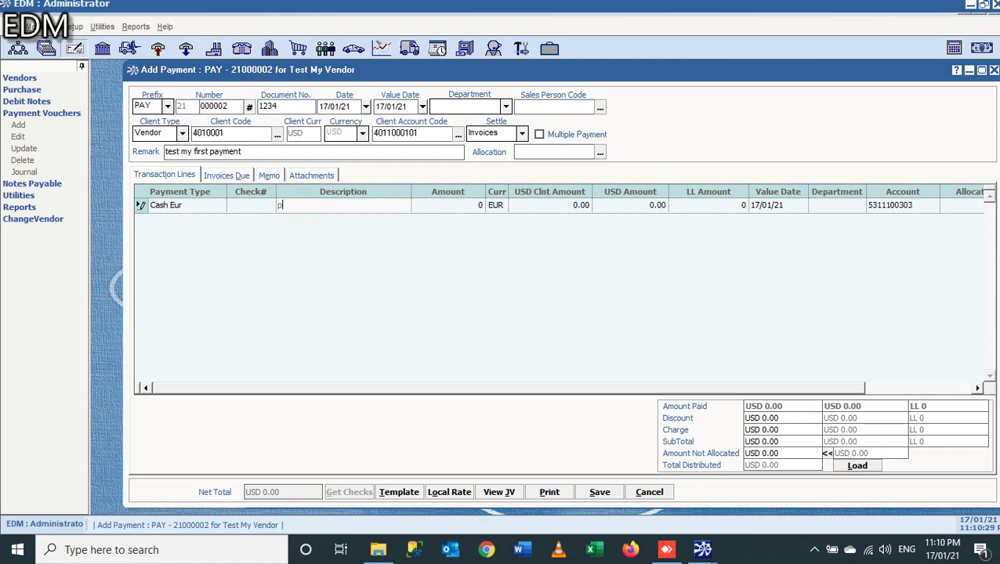
key("BackSpace")
type("Poa")
key("Tab")
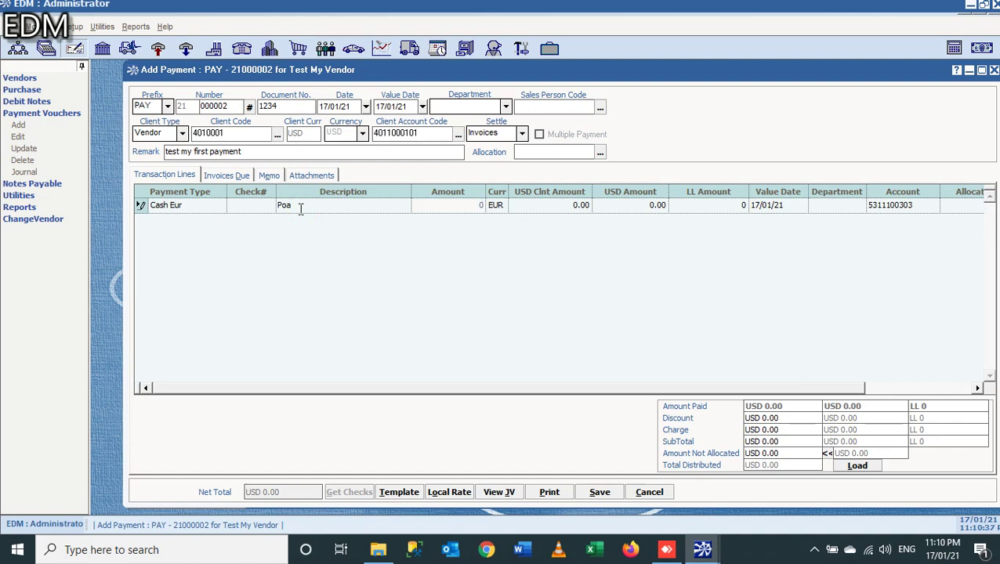
Step: Enter an amount of 100 on the Cash Eur line and check its converted USD and LL amounts
type("1")
key("BackSpace")
type("100")
key("Tab")
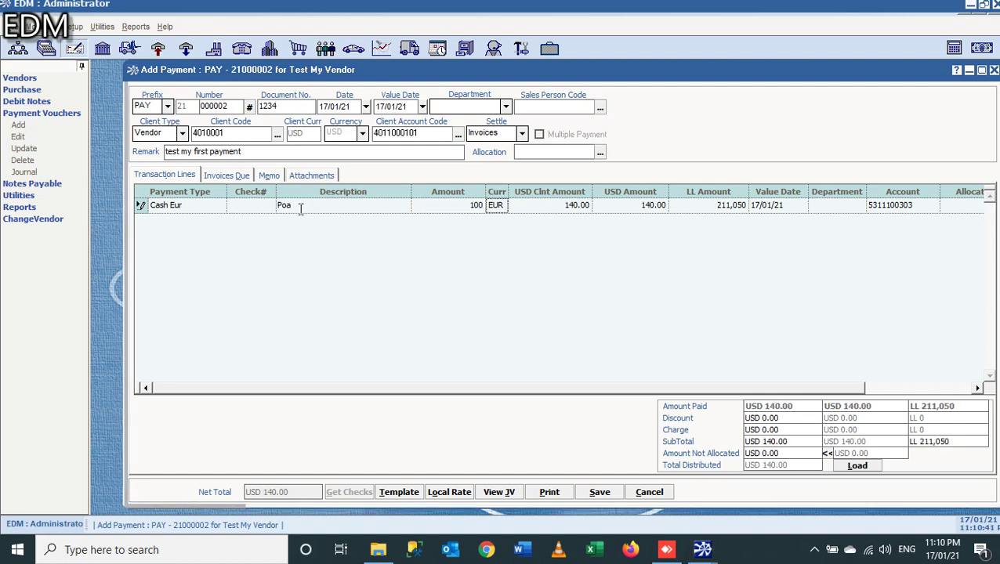
left_click(472, 205)
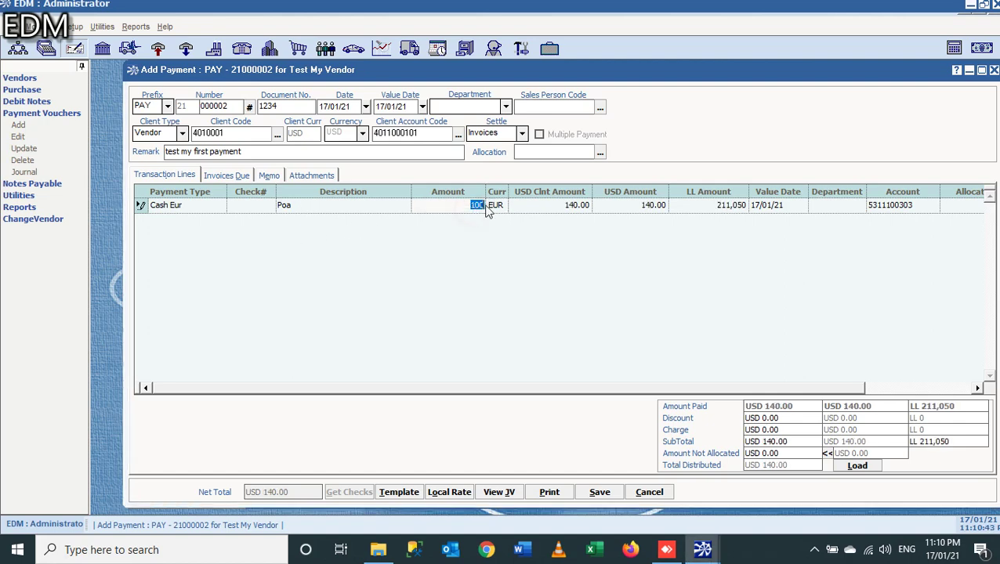
left_click(534, 205)
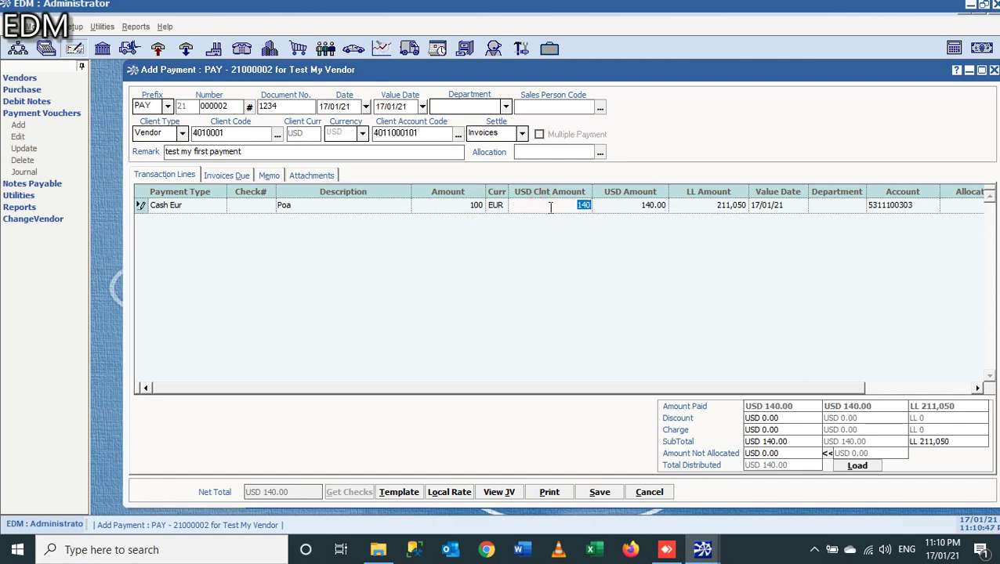
left_click(711, 207)
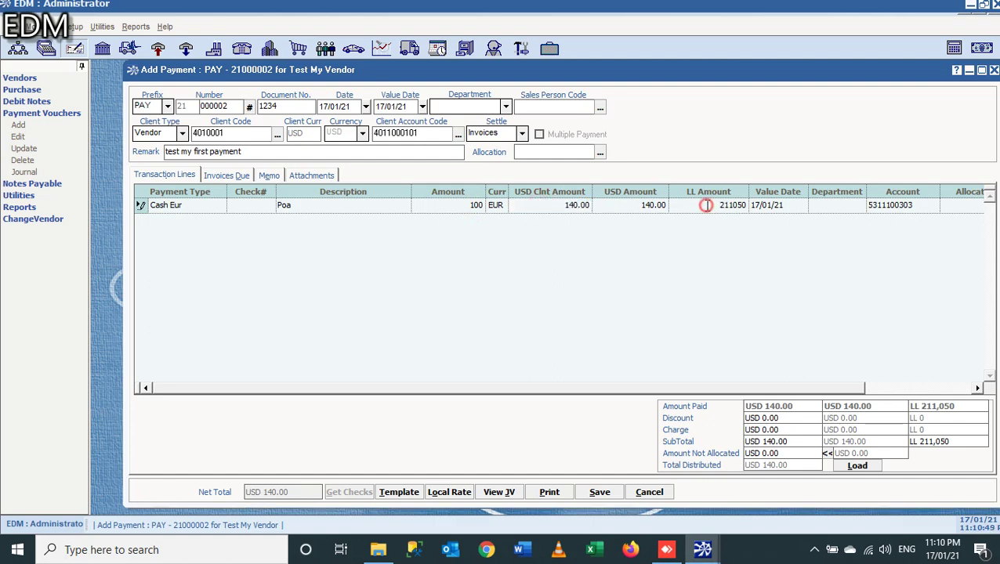
left_click(554, 207)
left_click(676, 205)
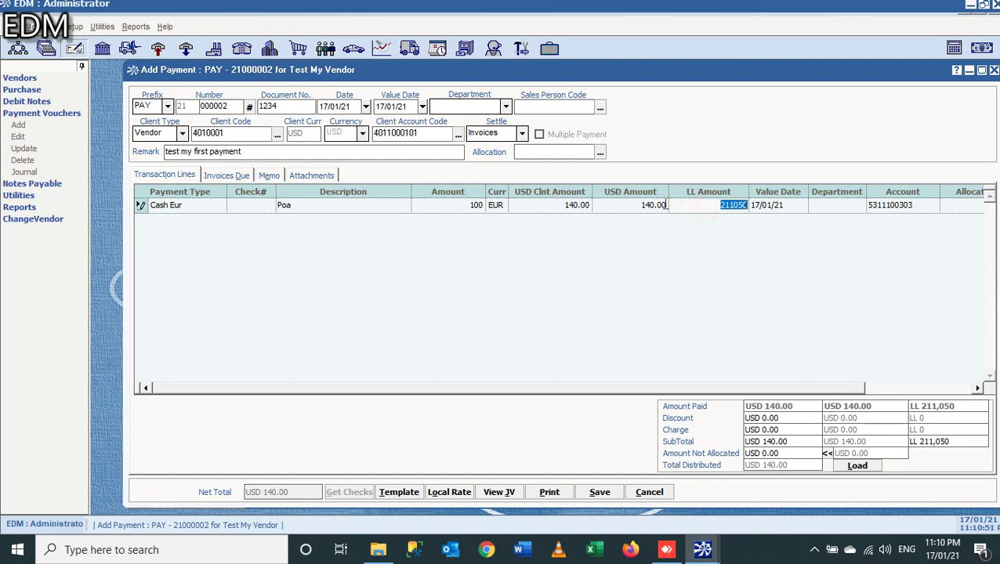
Step: Compare the Cash Eur line's entered amount and currency with its client-currency, USD and LL amounts
left_click(559, 207)
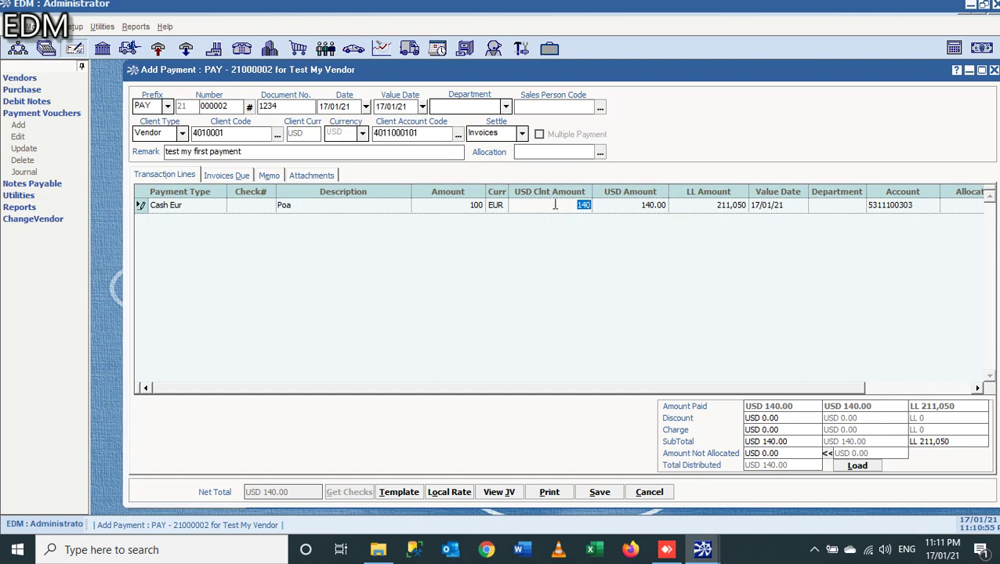
left_click(687, 205)
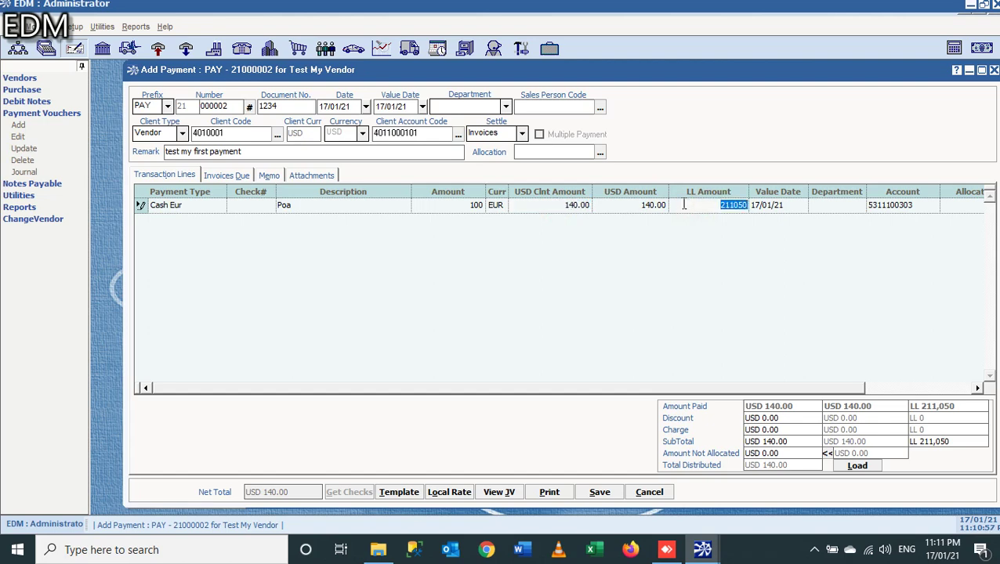
left_click(532, 205)
left_click(674, 206)
left_click(546, 205)
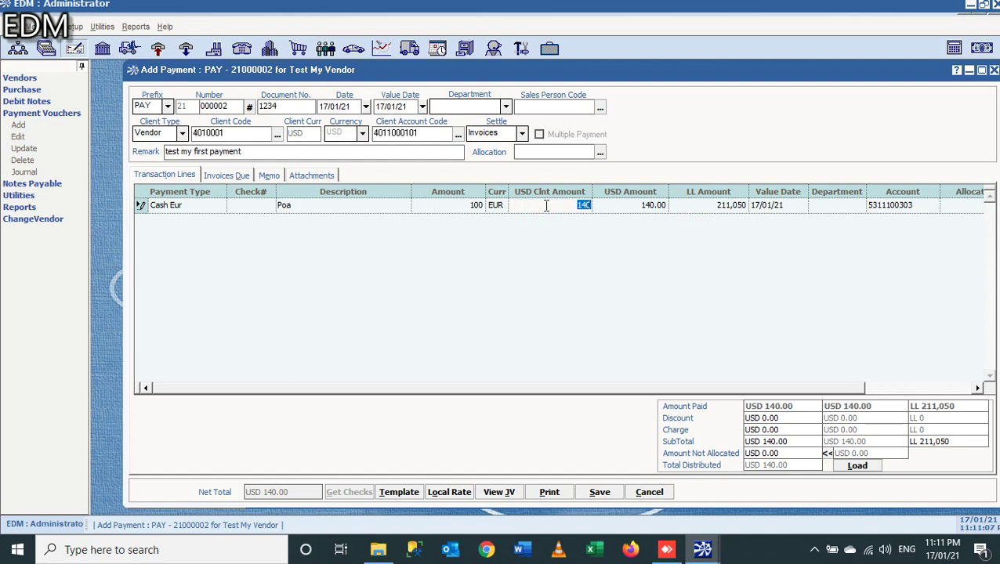
left_click(634, 205)
left_click(453, 205)
left_click(556, 205)
left_click(689, 204)
left_click(489, 207)
Step: Set the Cash Eur line's USD client amount to 135 and check its LL amount
left_click(561, 205)
key("Return")
key("BackSpace")
key("BackSpace")
key("BackSpace")
type("135")
key("Return")
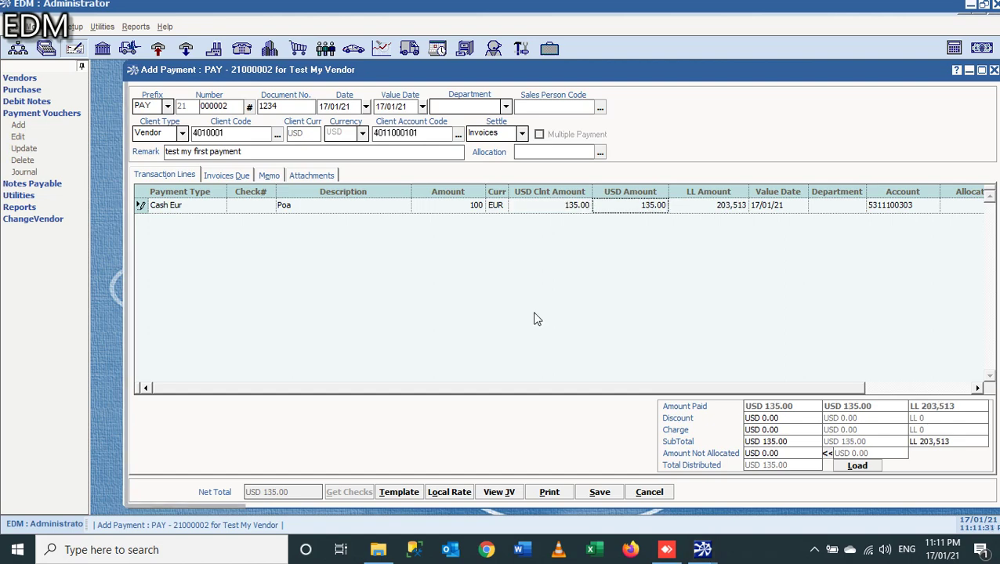
left_click(703, 206)
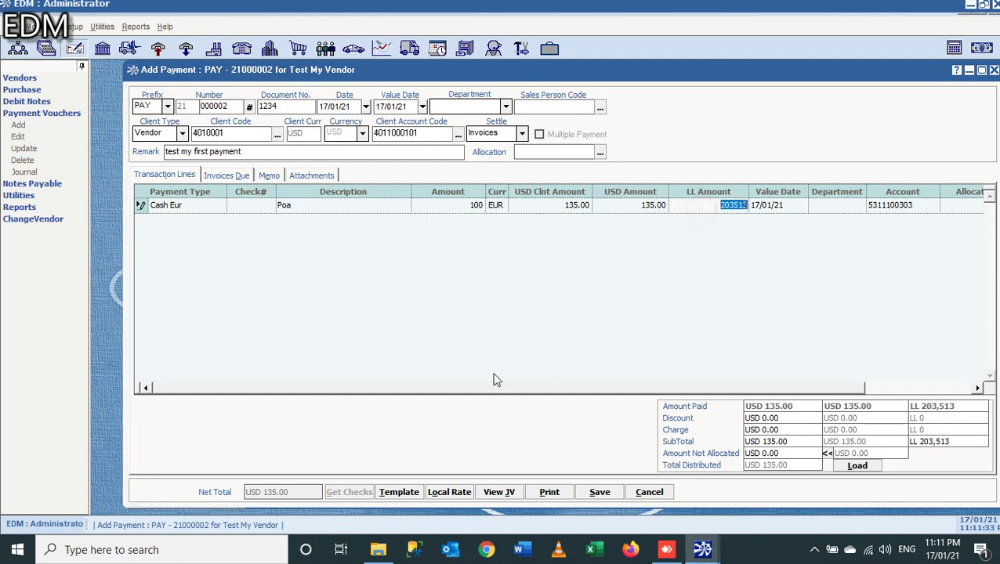
Step: Examine the local exchange rates for USD, LL and EUR used by the payment
left_click(449, 492)
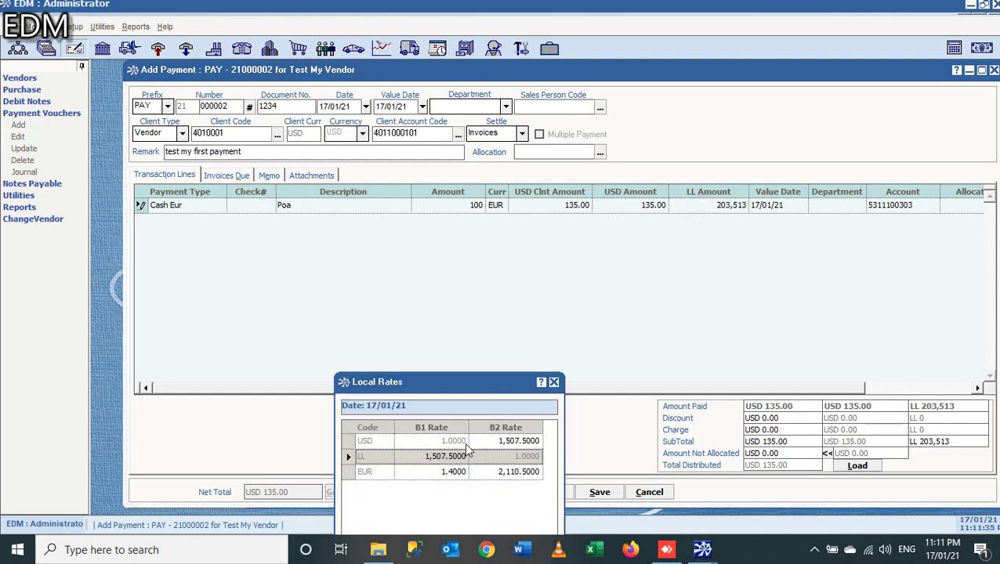
left_click_drag(462, 385, 486, 188)
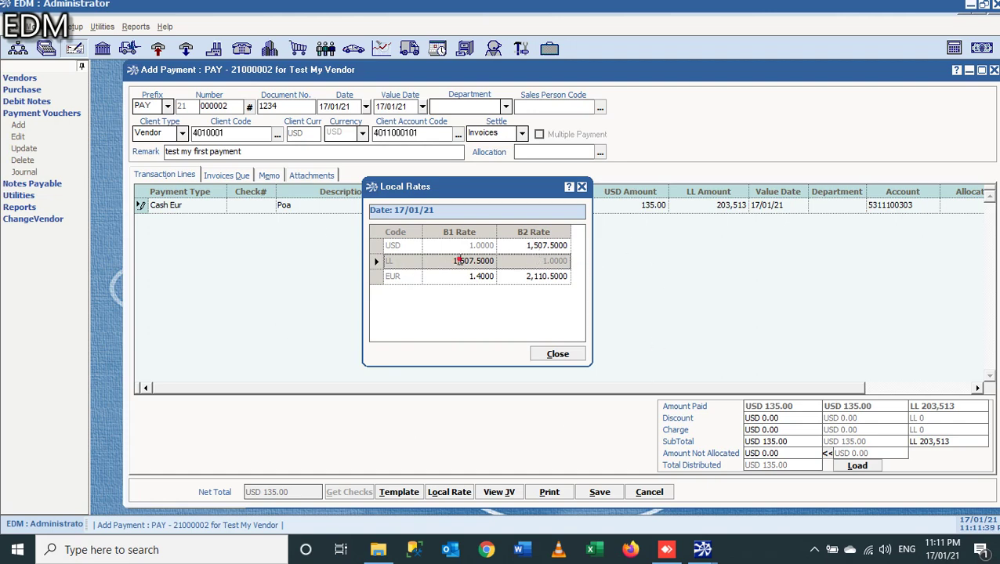
left_click(487, 261)
key("Return")
key("Return")
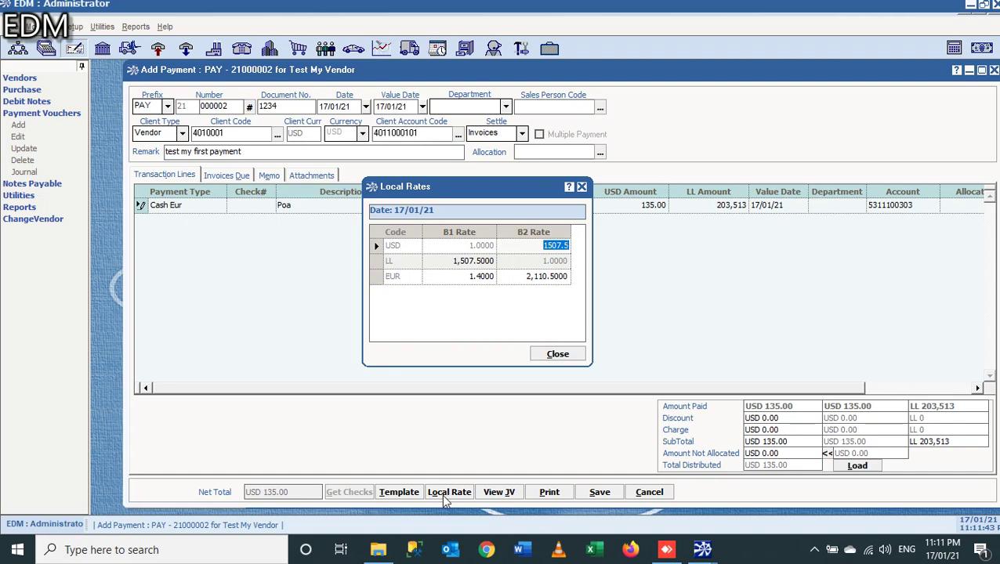
left_click(558, 355)
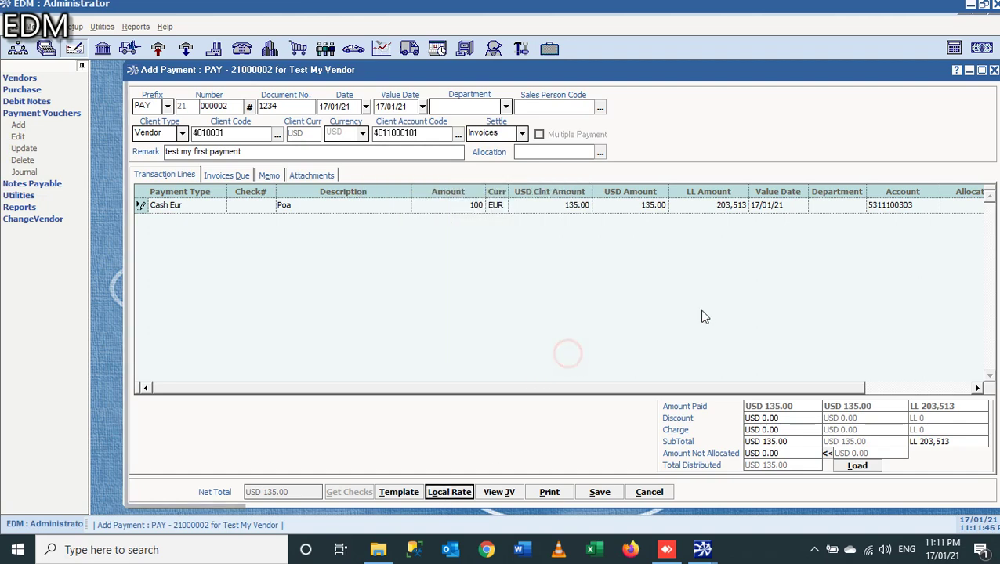
Step: Add a second transaction line with payment type Ch.U.C. USD and description "Poa"
left_click(790, 204)
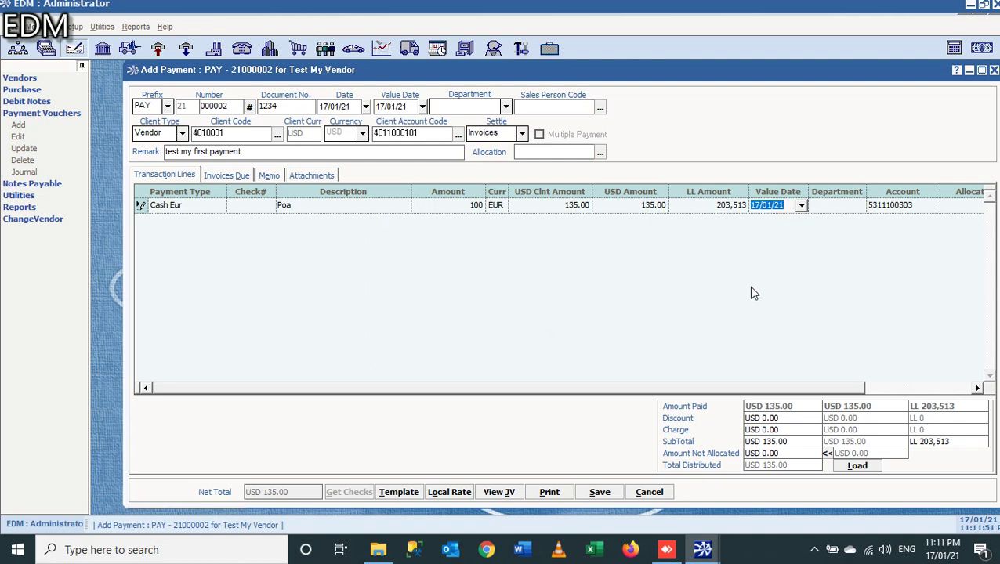
key("Return")
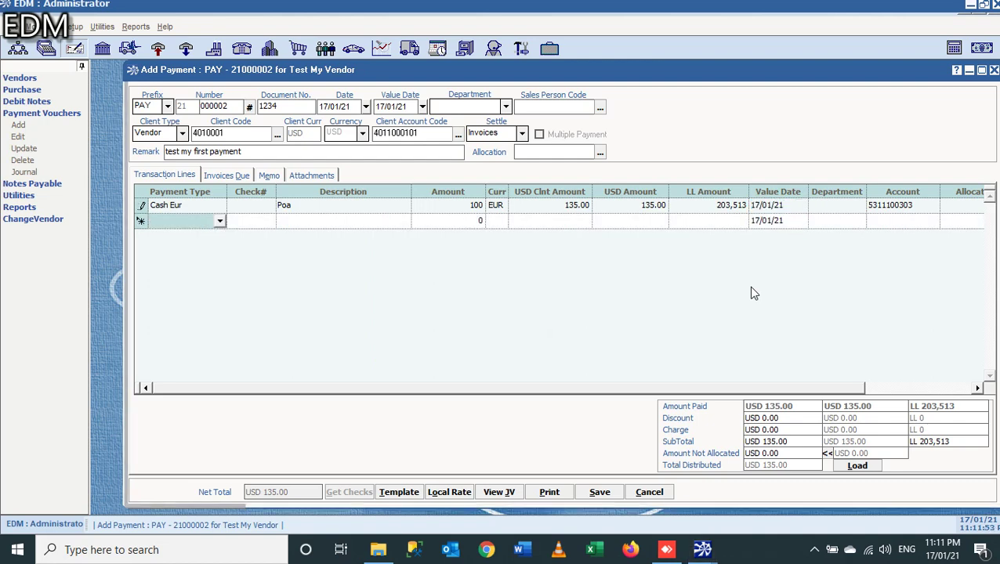
left_click(220, 222)
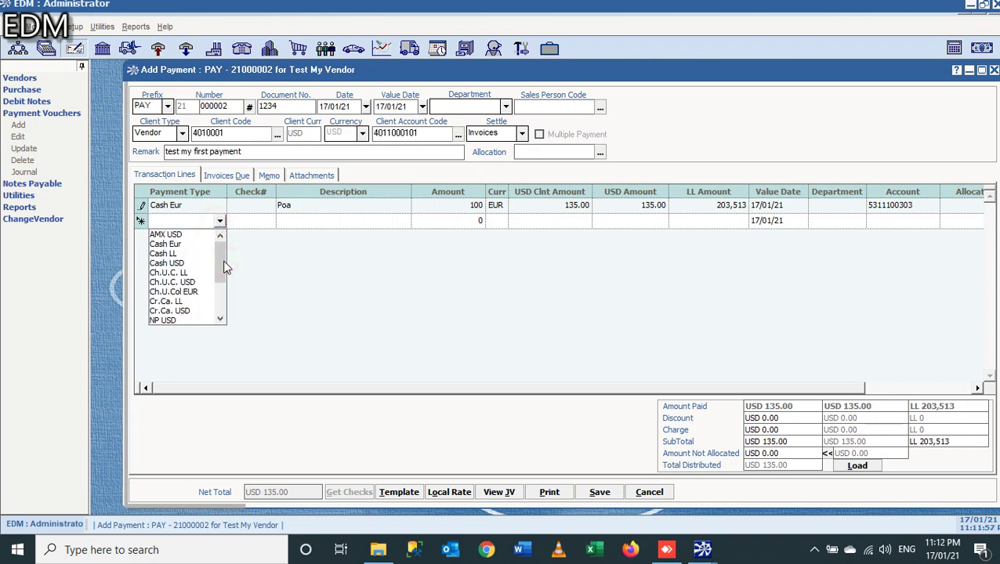
left_click(190, 285)
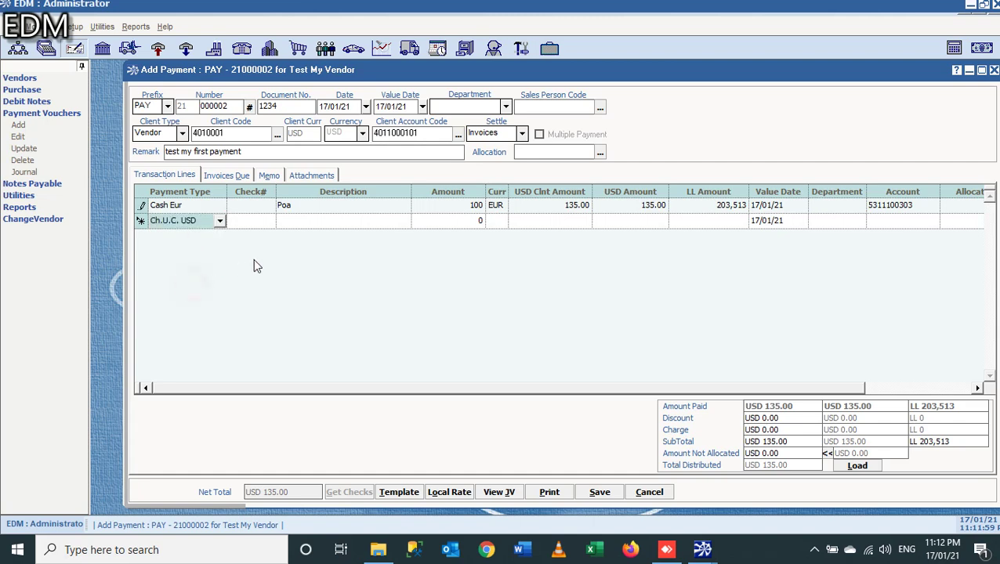
left_click(308, 222)
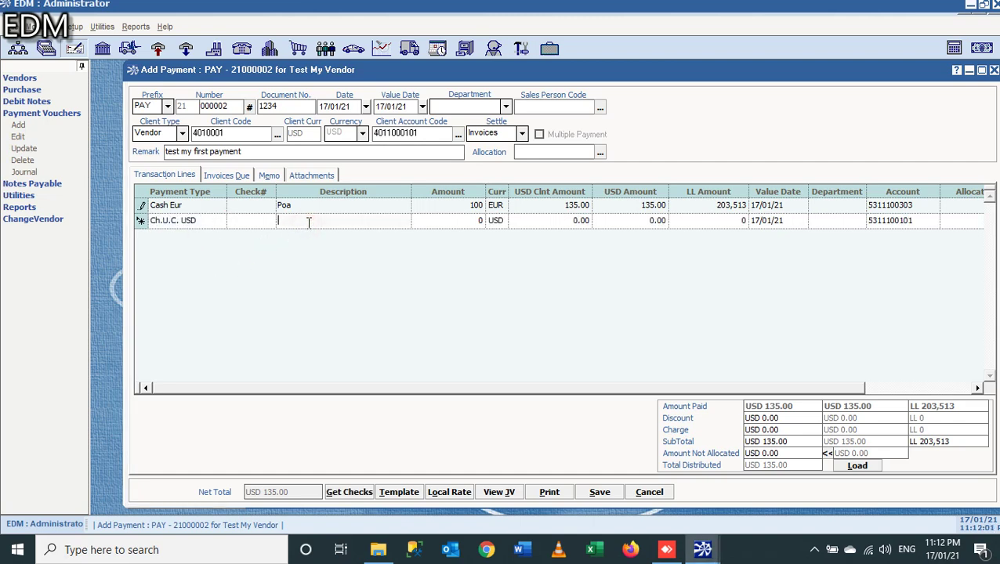
type("Poa")
key("Tab")
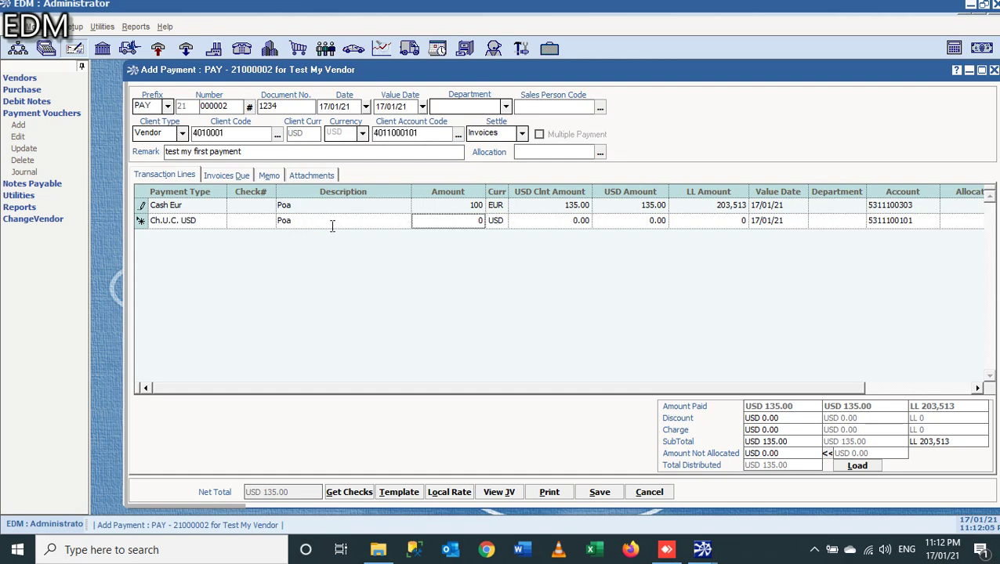
Step: Change the second transaction line's payment type to SGBL USD
left_click(264, 224)
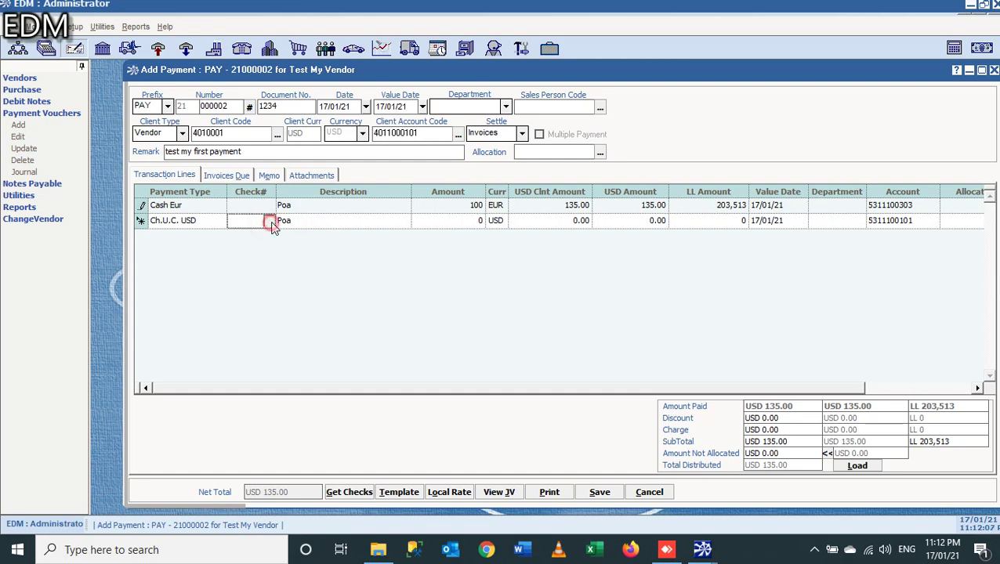
key("Tab")
left_click(199, 223)
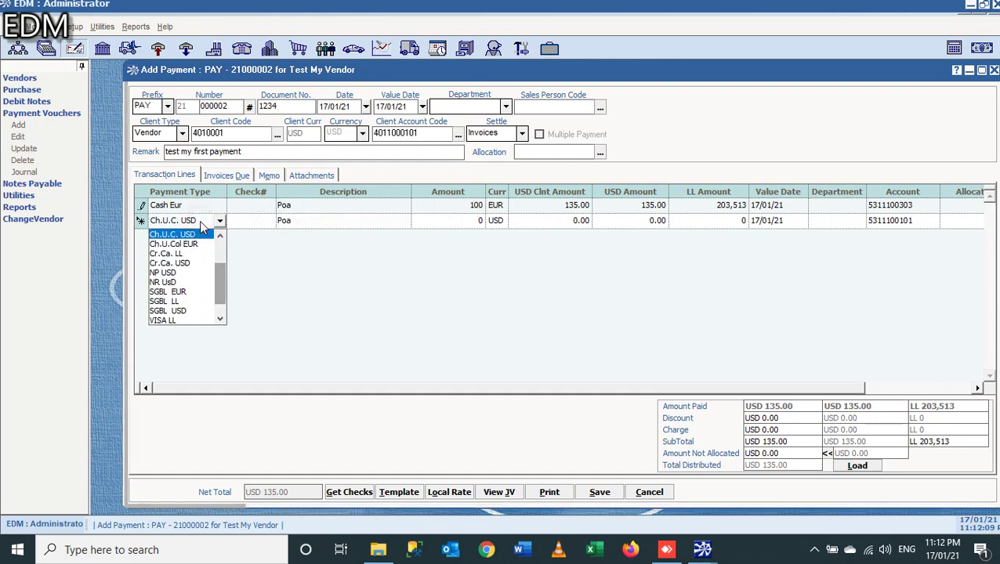
scroll(208, 290, "down", 1)
left_click(207, 292)
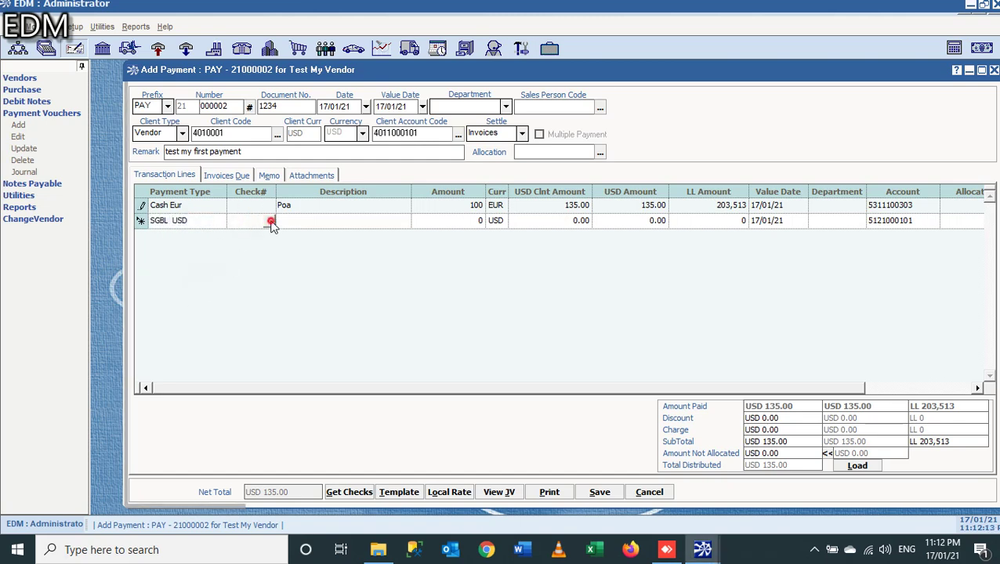
Step: Assign check 102 from the bank's list of checks to the SGBL USD line
left_click(269, 223)
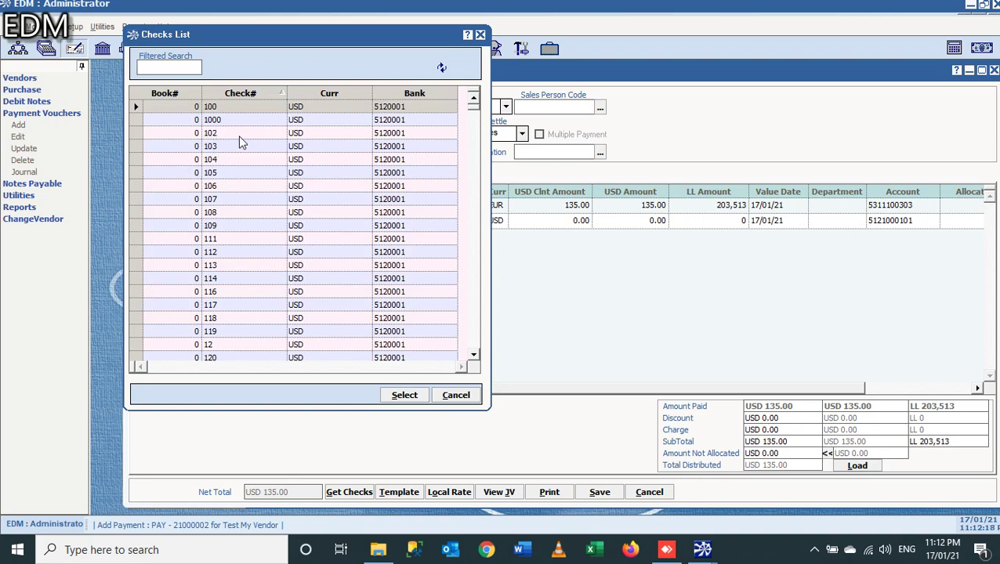
left_click(468, 397)
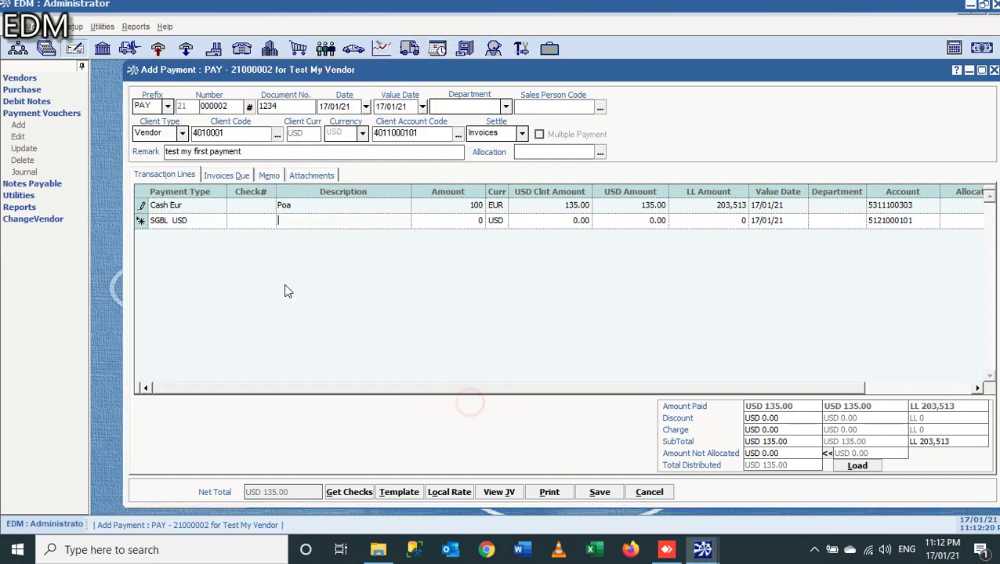
left_click(264, 222)
left_click(269, 221)
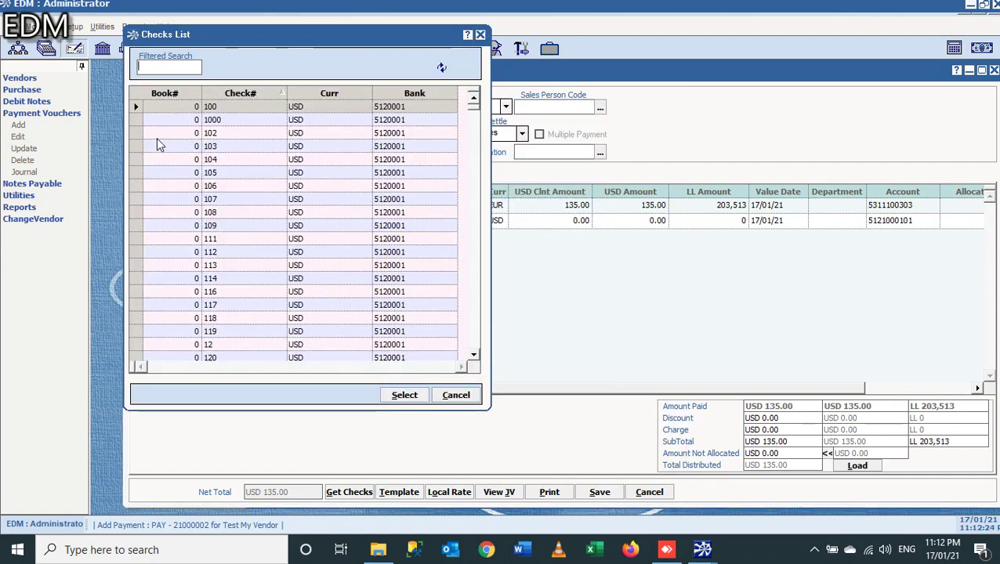
left_click(147, 134)
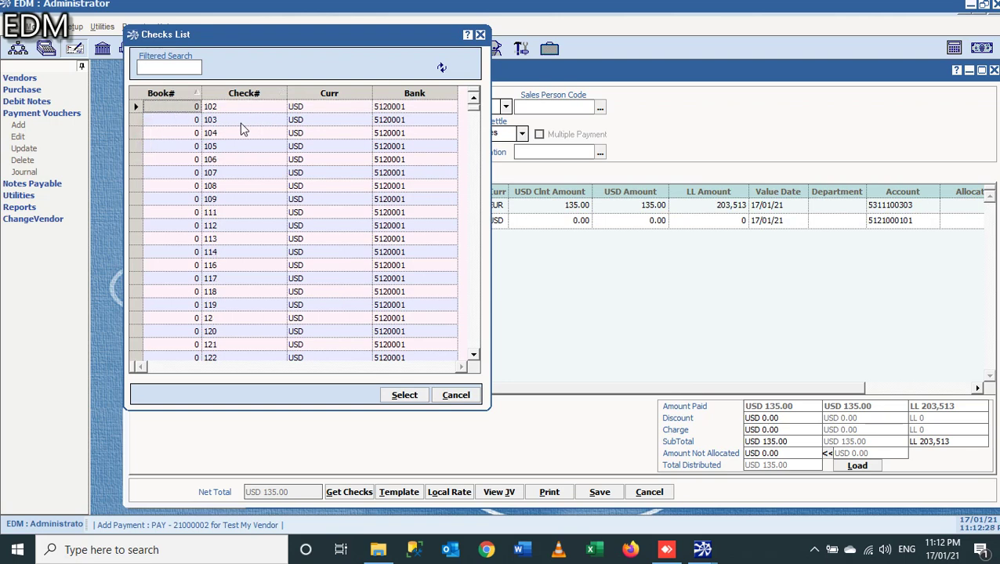
double_click(176, 108)
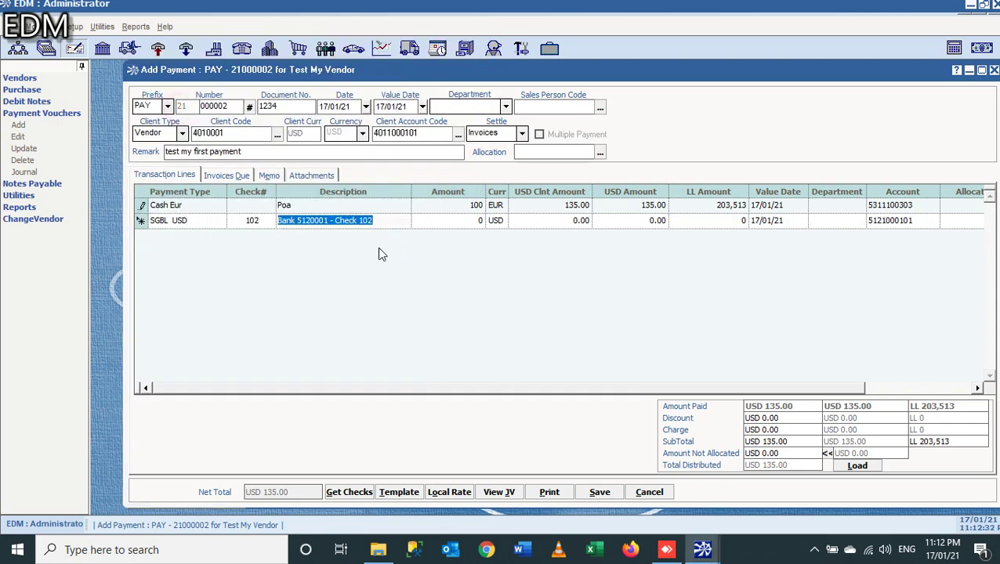
Step: Enter an amount of 250 on the SGBL USD line and check the payment's subtotal
left_click(446, 222)
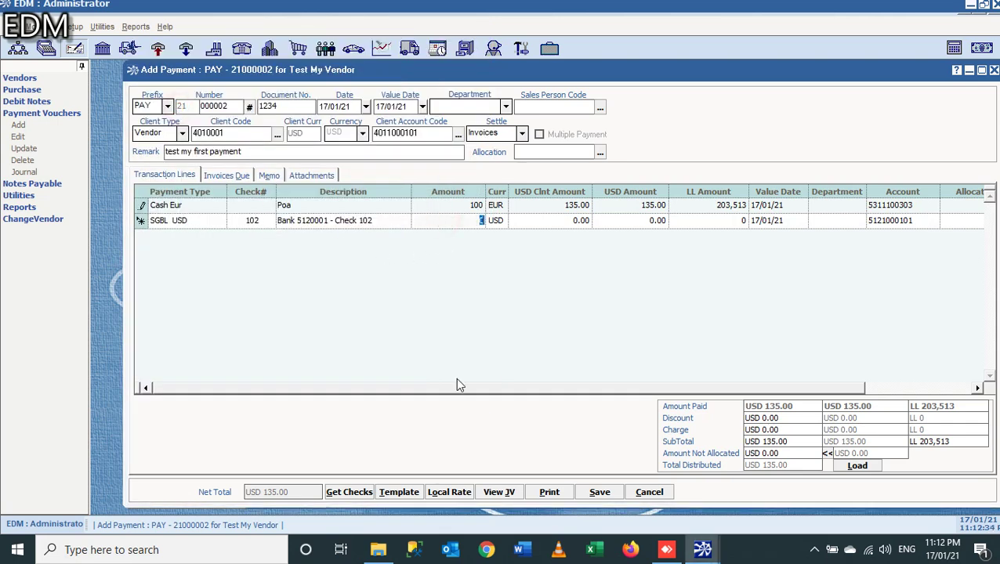
type("250")
key("Tab")
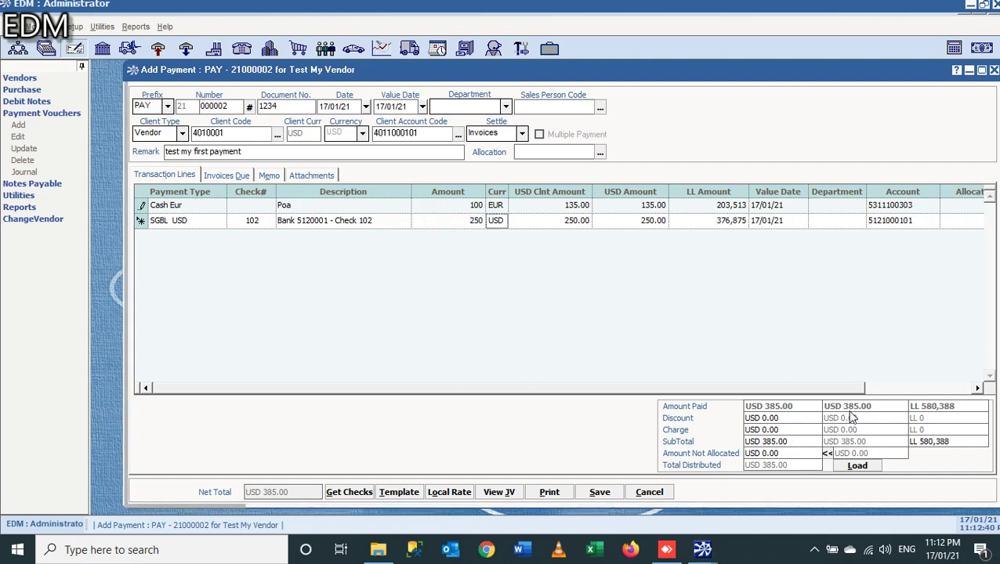
left_click_drag(795, 441, 744, 441)
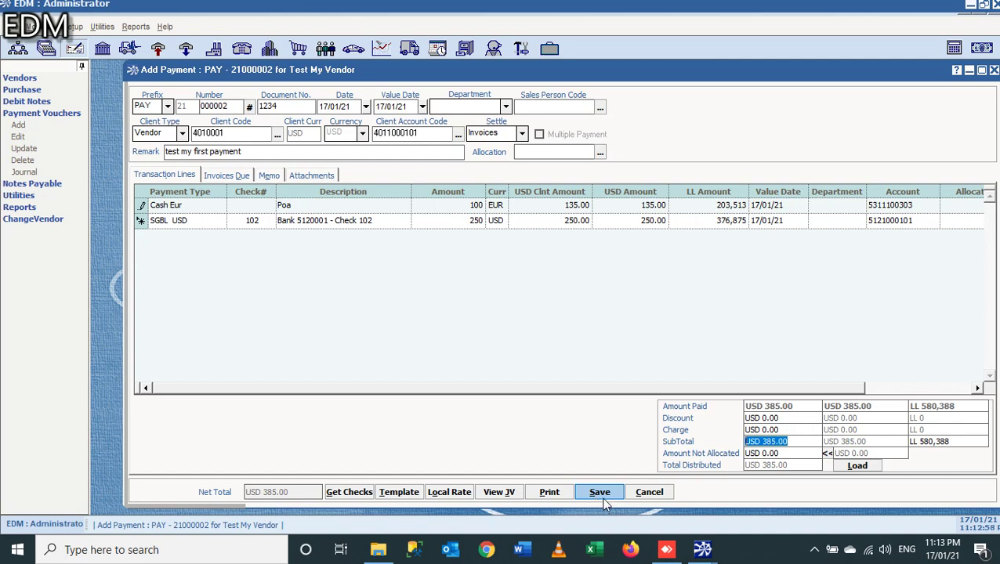
Step: Preview the payment's journal voucher and examine each line's account code, debit and credit amounts, and client details
left_click(508, 498)
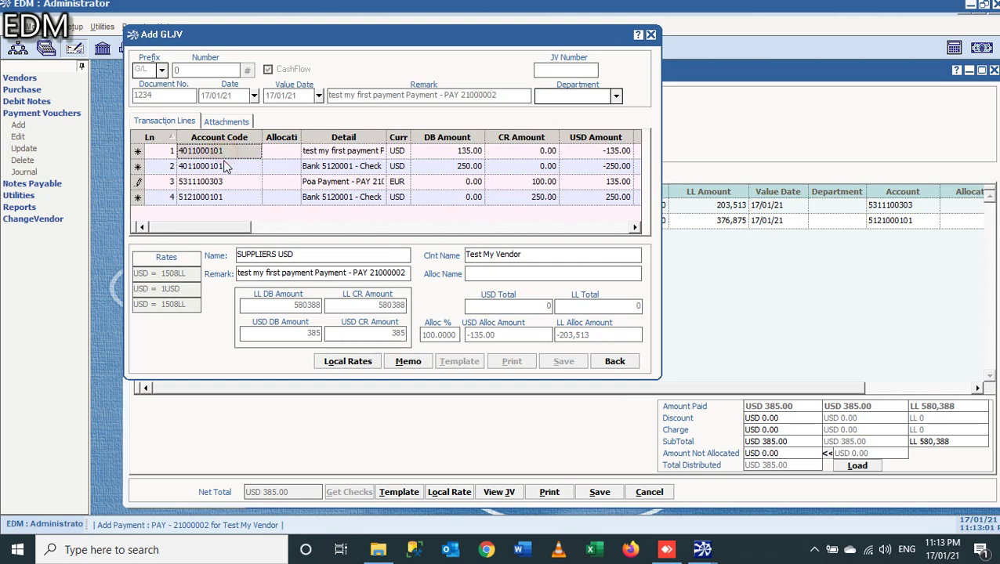
left_click(225, 167)
left_click(464, 167)
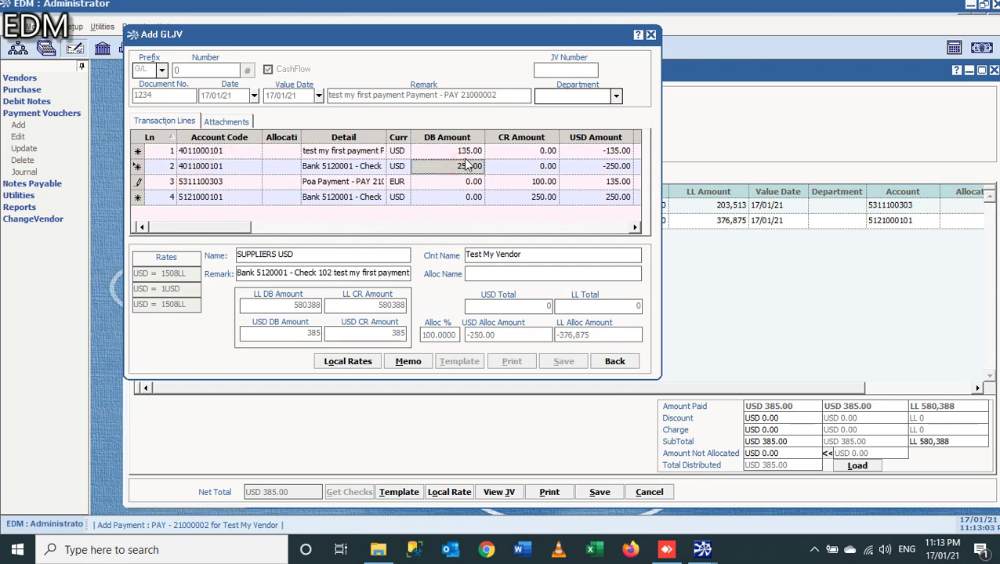
left_click(467, 179)
left_click(523, 182)
left_click(535, 200)
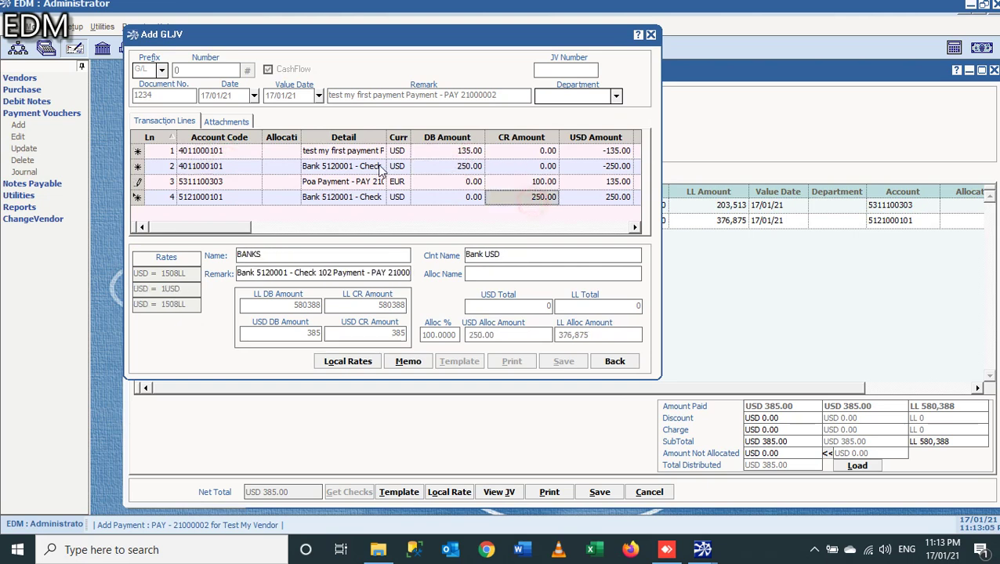
left_click(235, 153)
left_click(232, 166)
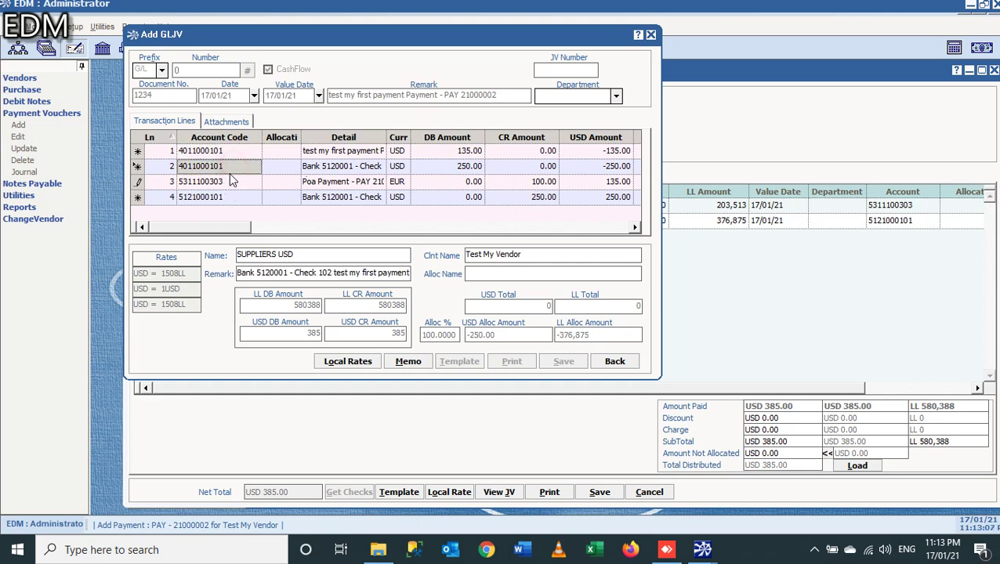
left_click(232, 152)
left_click(462, 150)
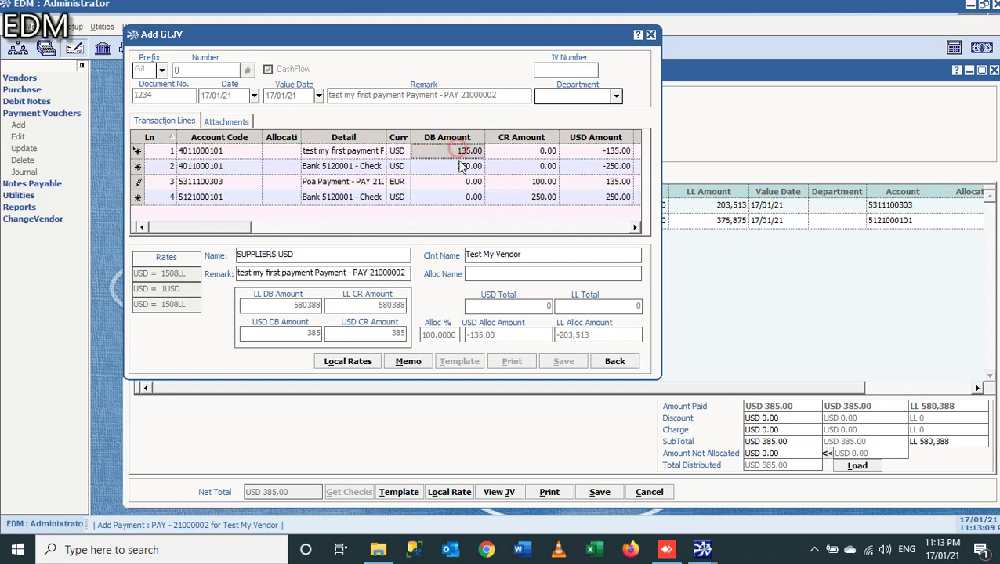
left_click(462, 167)
left_click(541, 181)
left_click(541, 197)
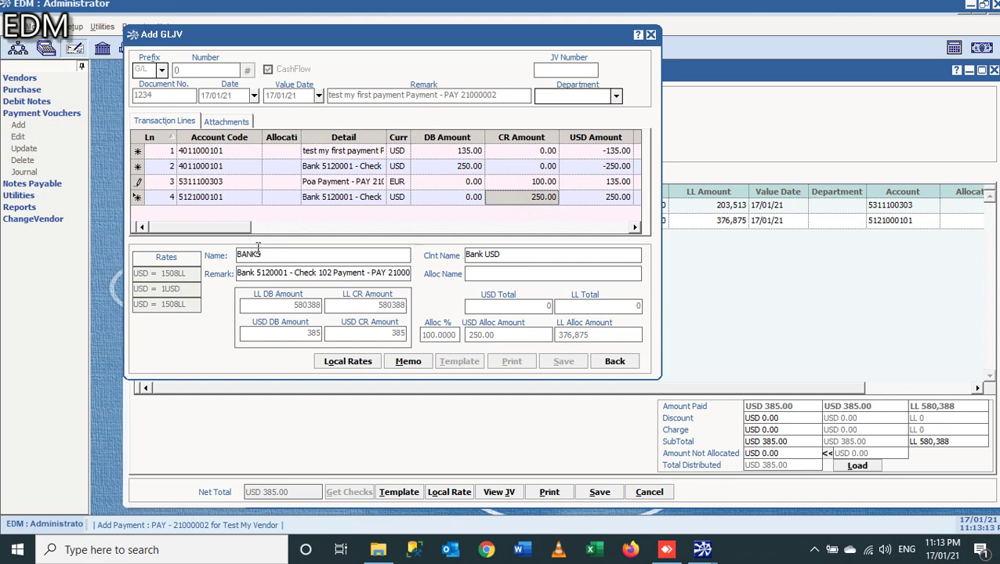
left_click_drag(234, 227, 362, 229)
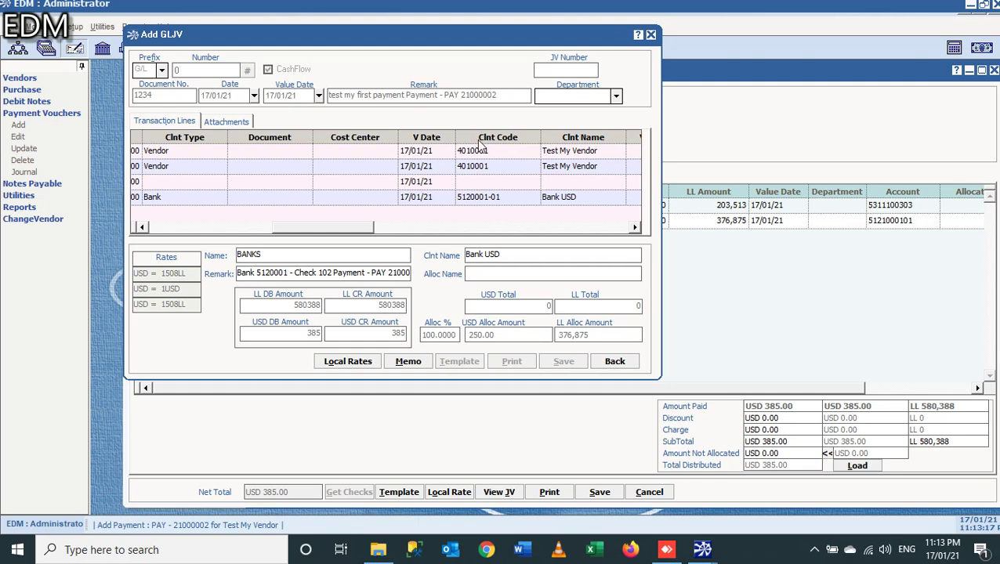
left_click(615, 362)
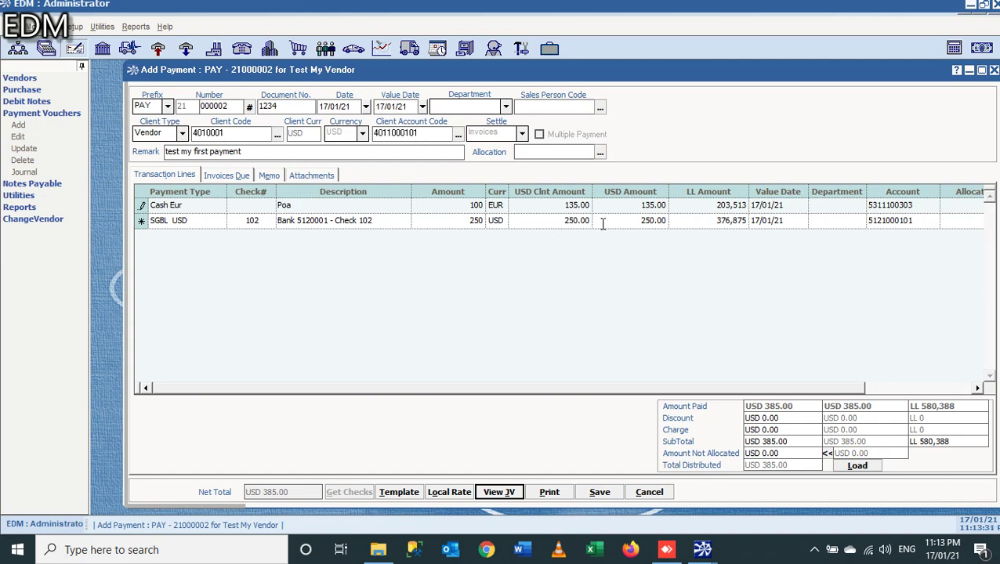
Step: Clear the payment selection on both due invoices, and reselect the 17/01/20 invoice for its full unpaid amount
left_click(229, 173)
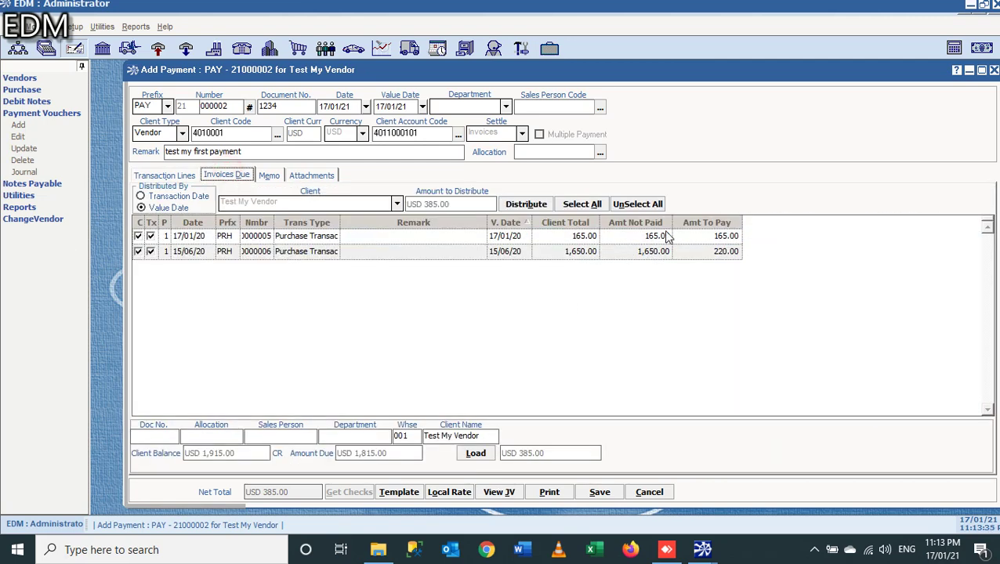
left_click(138, 236)
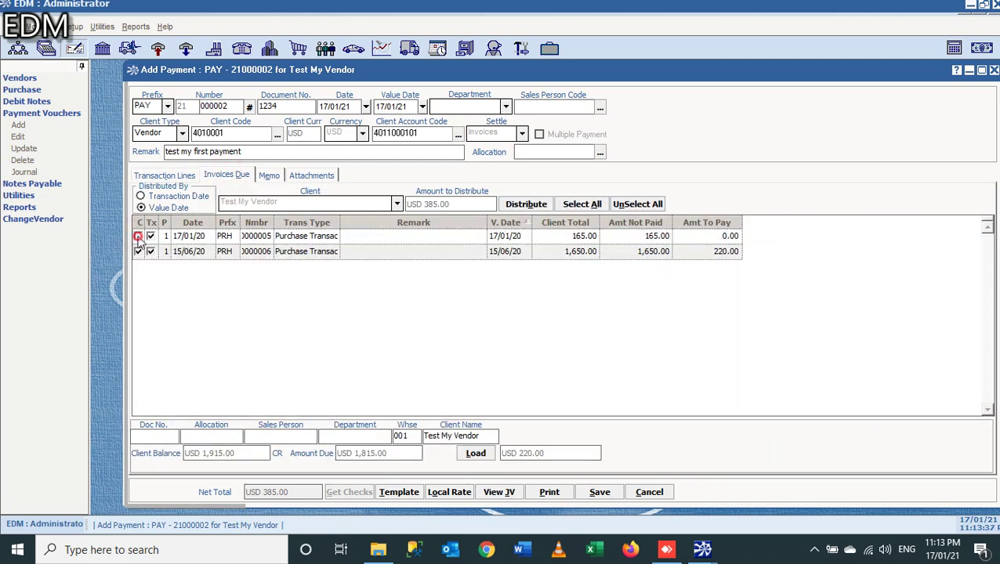
left_click(138, 251)
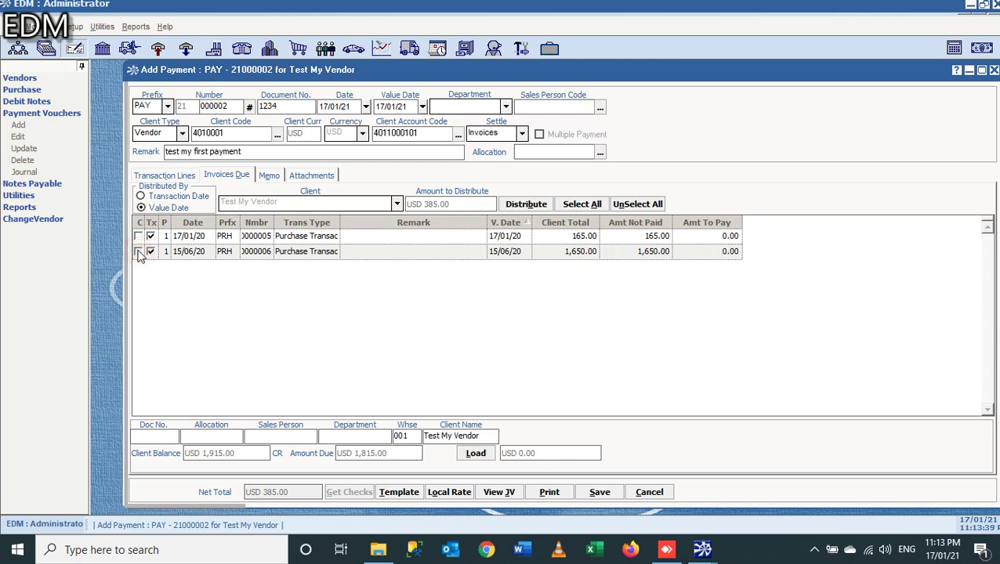
left_click(138, 236)
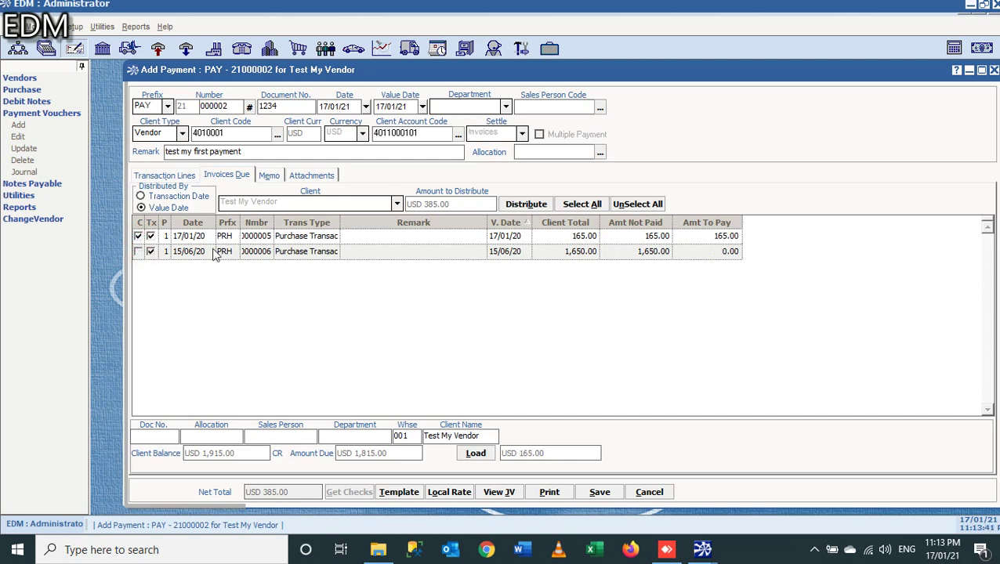
left_click(706, 236)
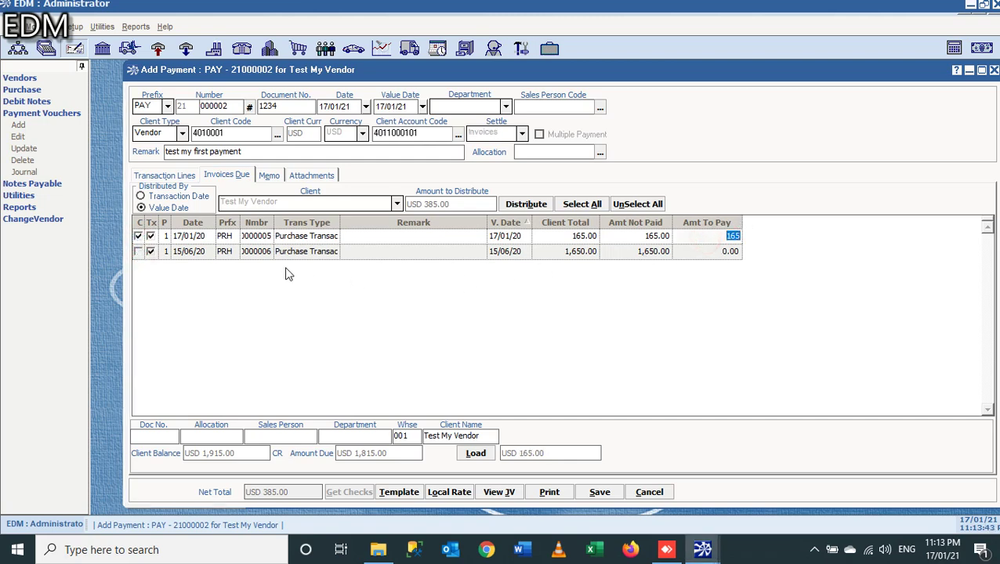
Step: Select the 15/06/20 due invoice for payment and set its amount to pay to 250
left_click(138, 251)
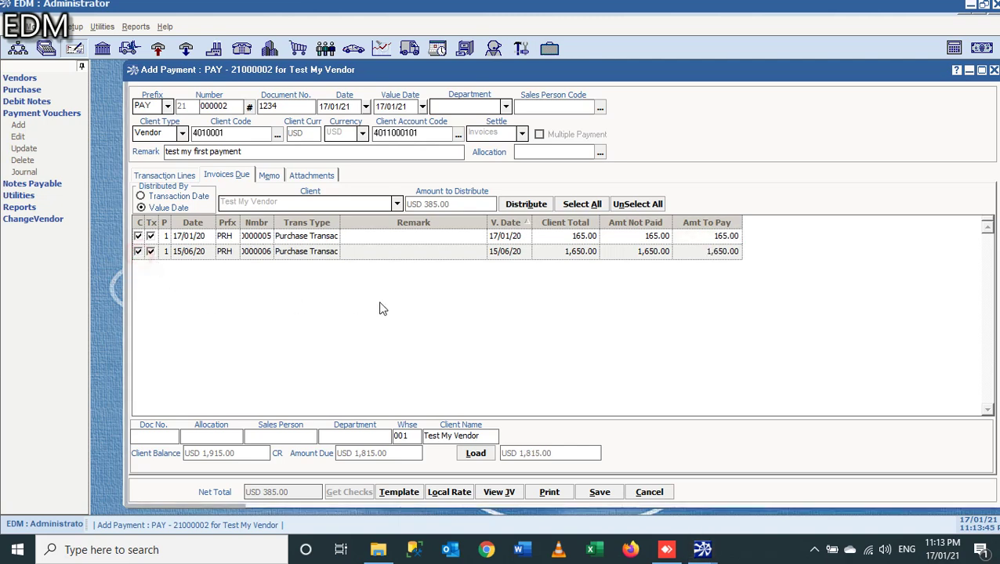
left_click(702, 252)
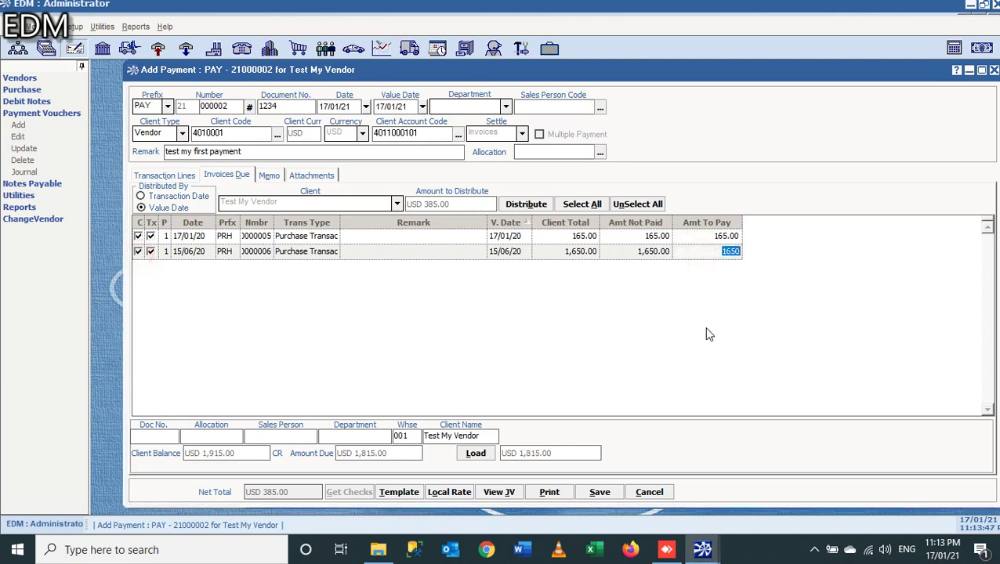
type("250")
left_click(705, 335)
Step: Set the SGBL USD transaction line's amount to 100
left_click(164, 175)
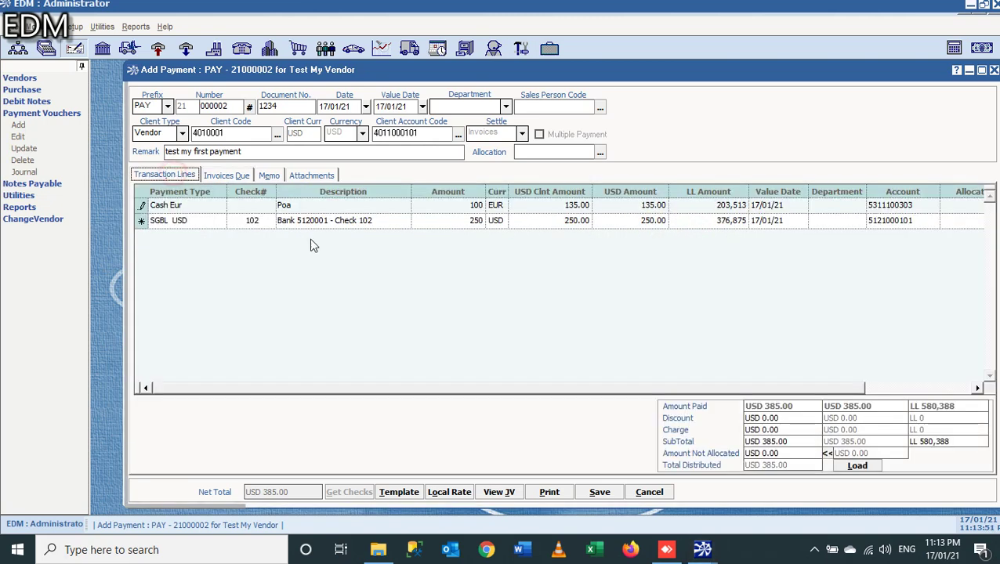
left_click(540, 220)
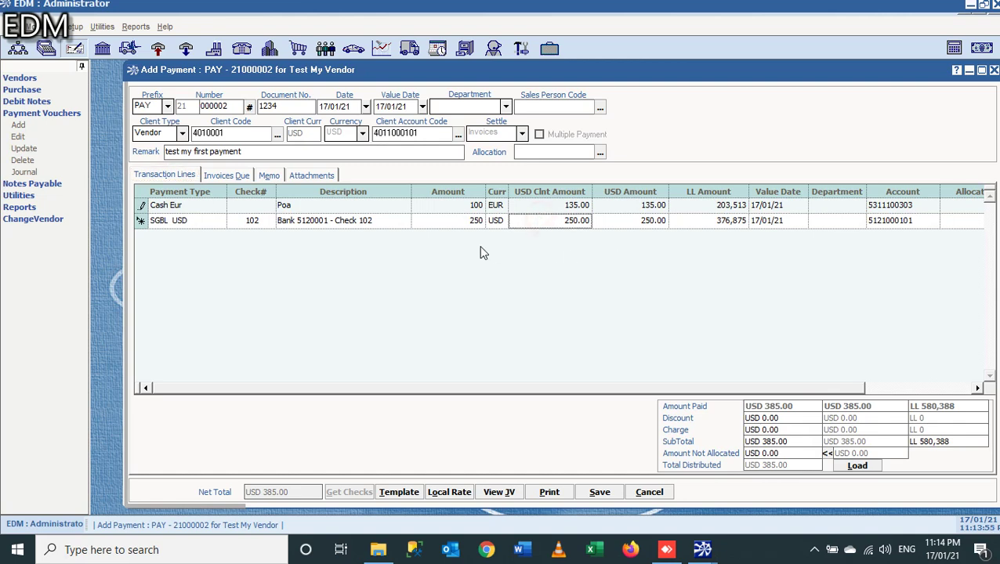
left_click(459, 220)
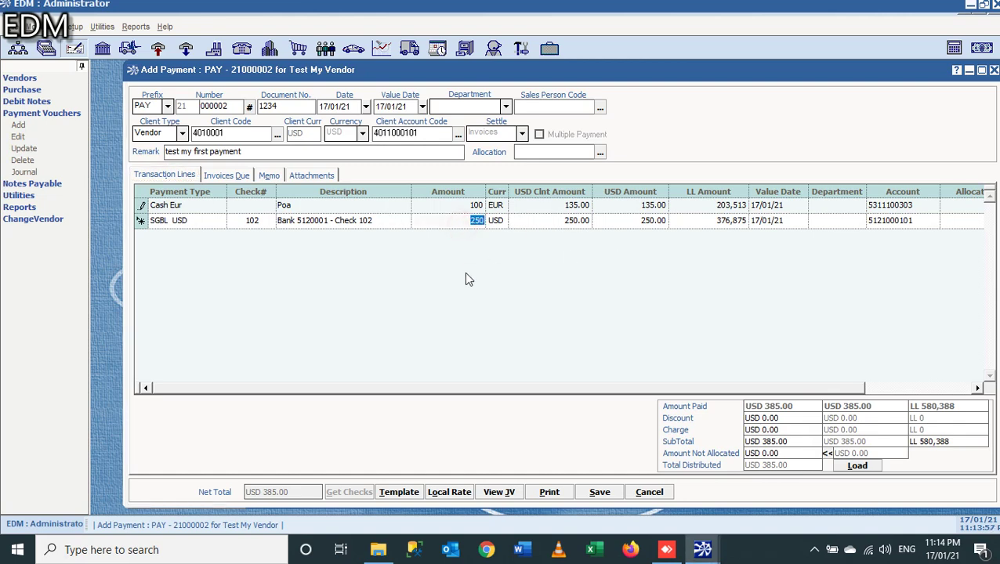
type("100")
key("Tab")
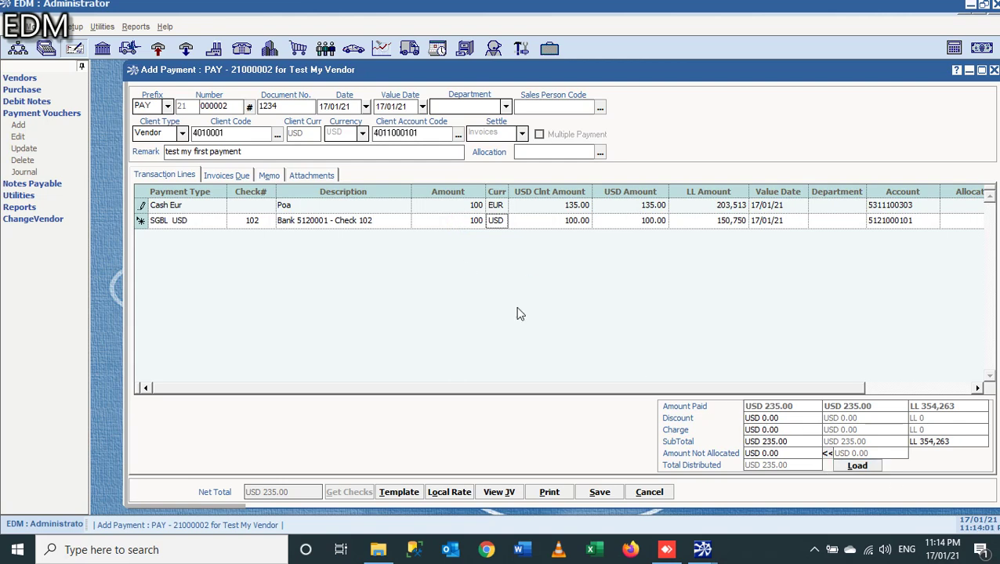
left_click(208, 222)
left_click(460, 223)
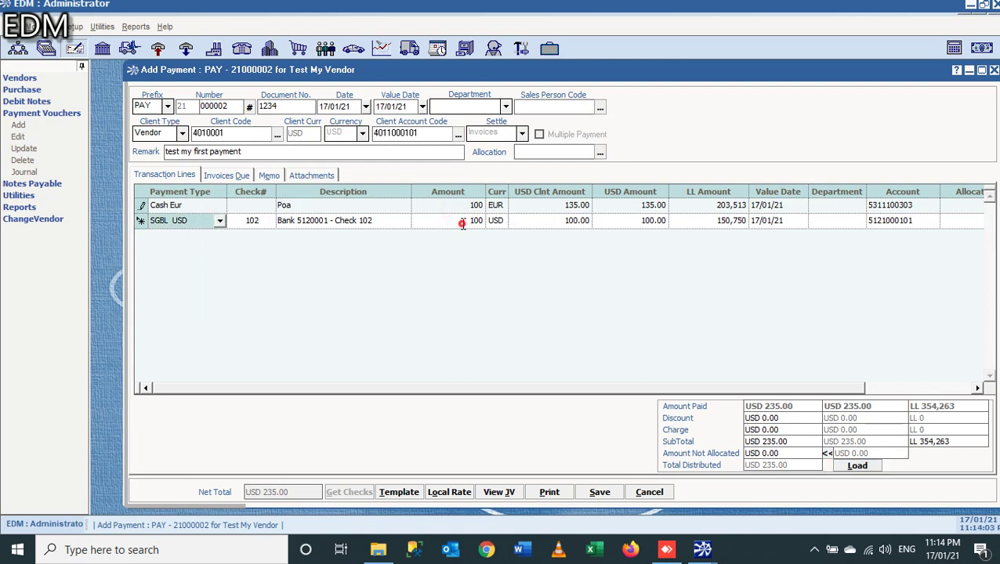
Step: Check the total to pay on the due invoices and load that distributed total into the payment's transaction lines
left_click(231, 176)
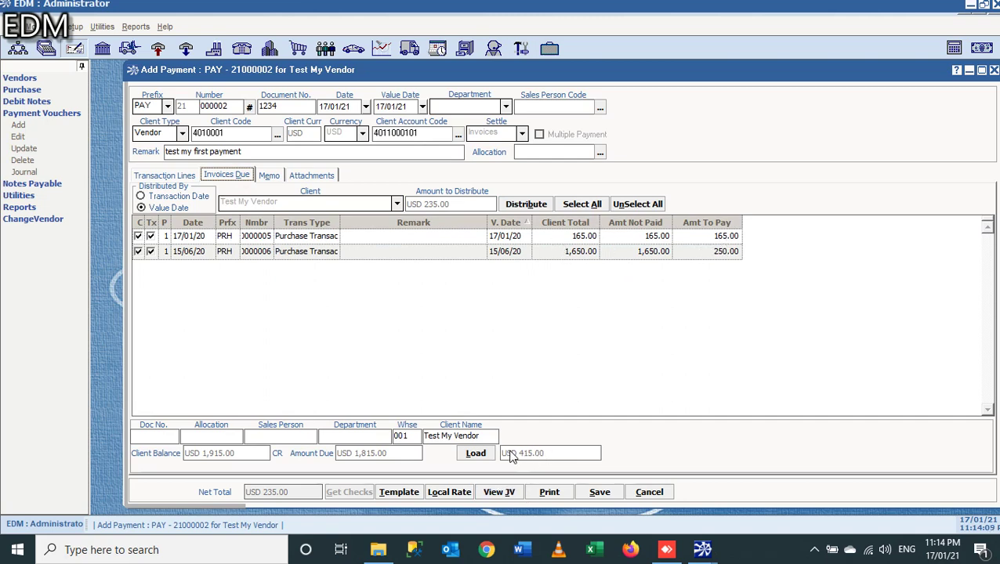
left_click(173, 177)
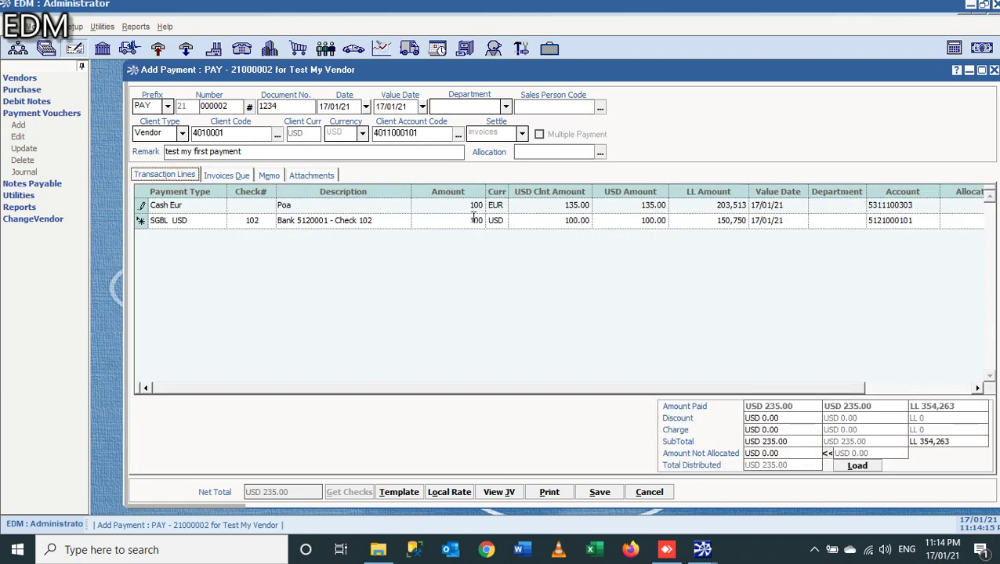
left_click(870, 468)
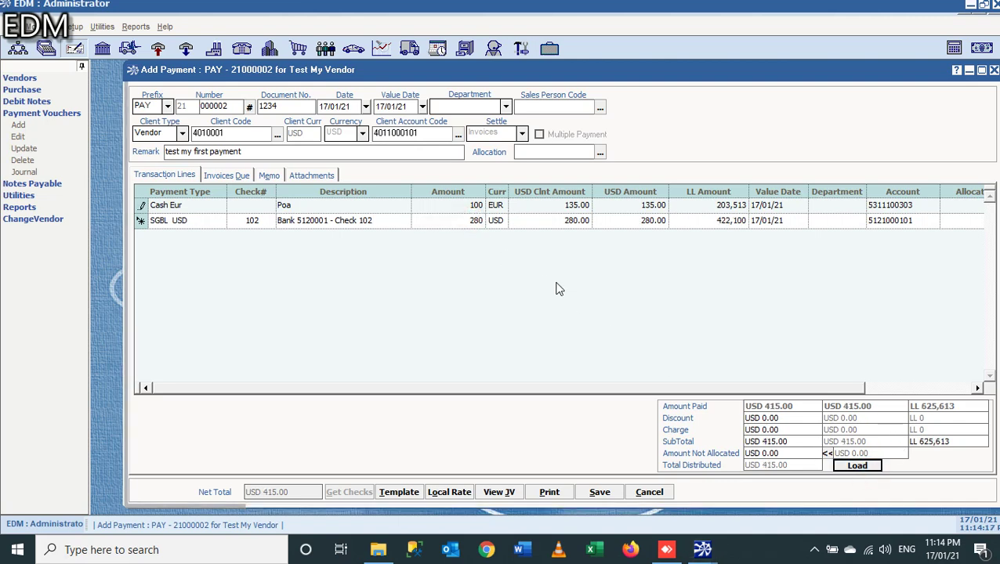
left_click(477, 221)
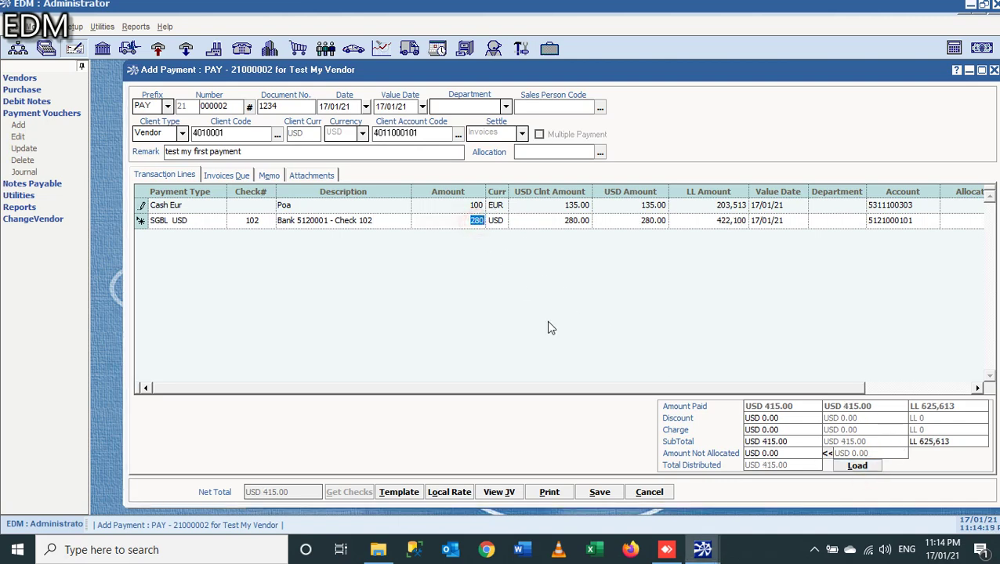
left_click(787, 417)
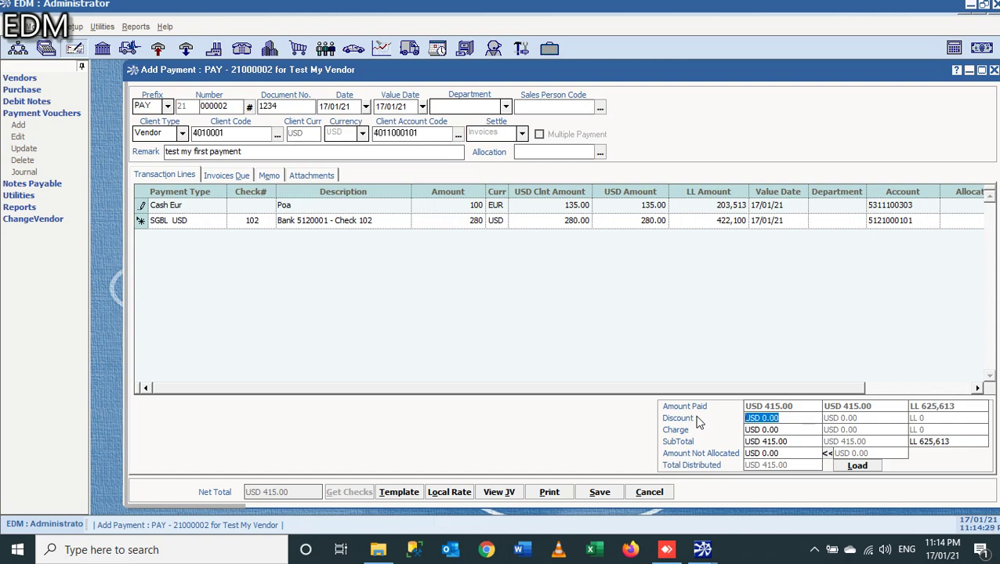
type("0.25")
key("BackSpace")
key("BackSpace")
key("BackSpace")
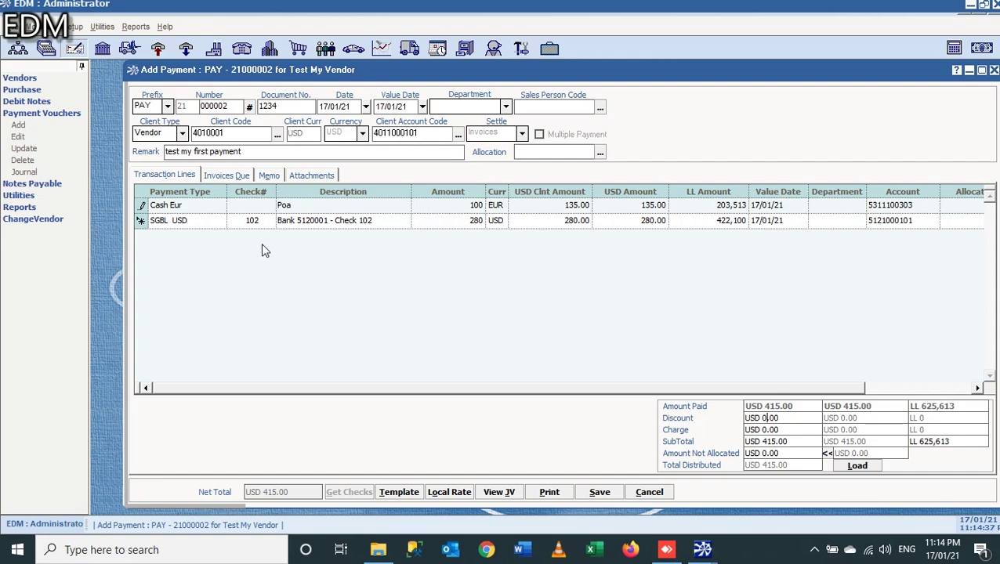
Step: Move the Allocation column beside the Amount column and allocate the SGBL USD line to PROJECT01
left_click_drag(498, 73, 467, 71)
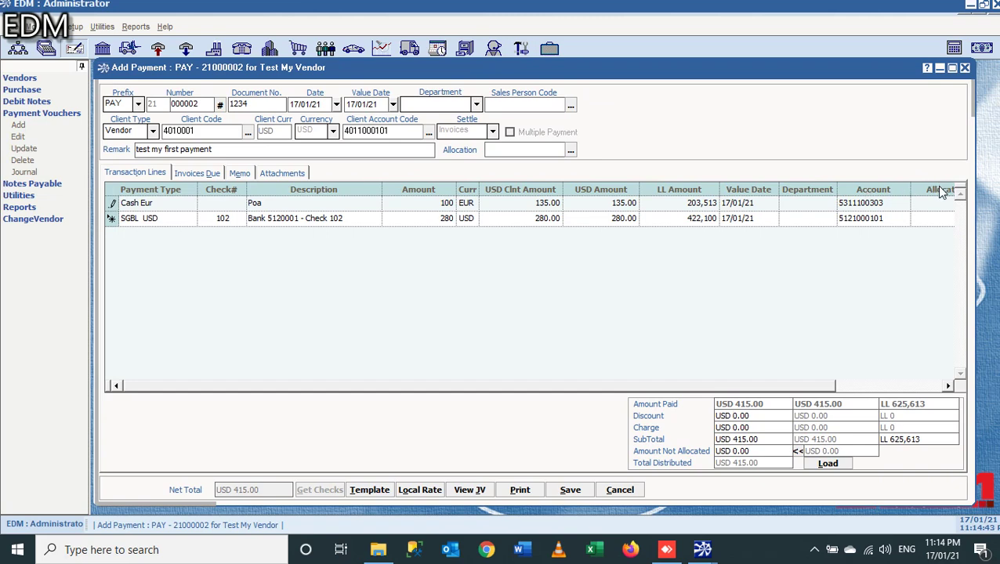
left_click_drag(942, 192, 468, 197)
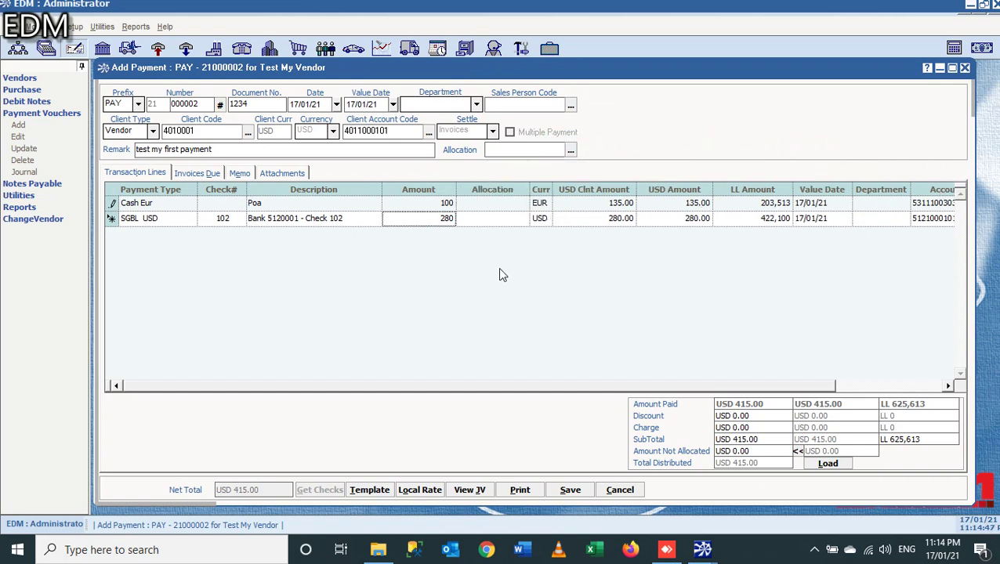
left_click(511, 219)
left_click(522, 219)
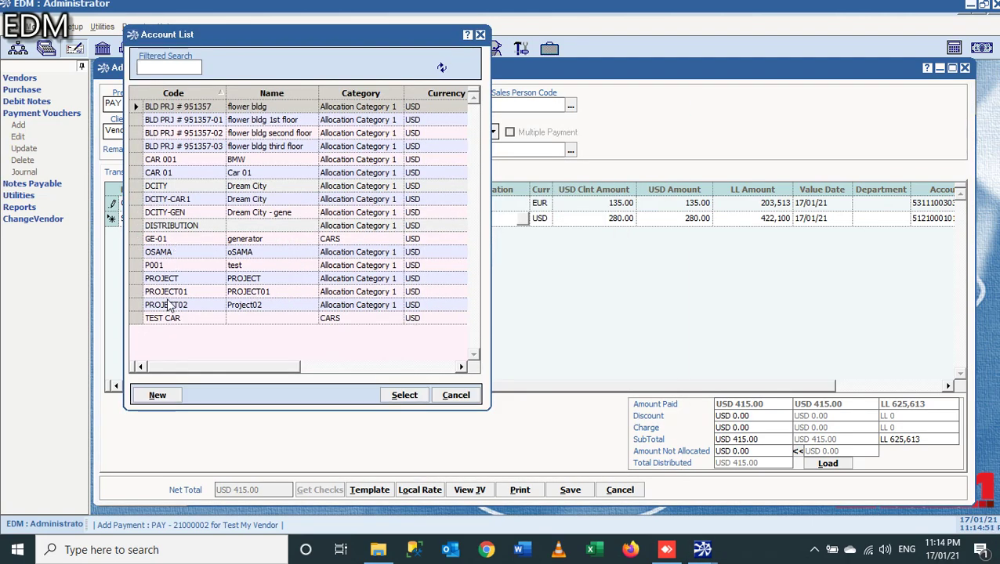
double_click(163, 293)
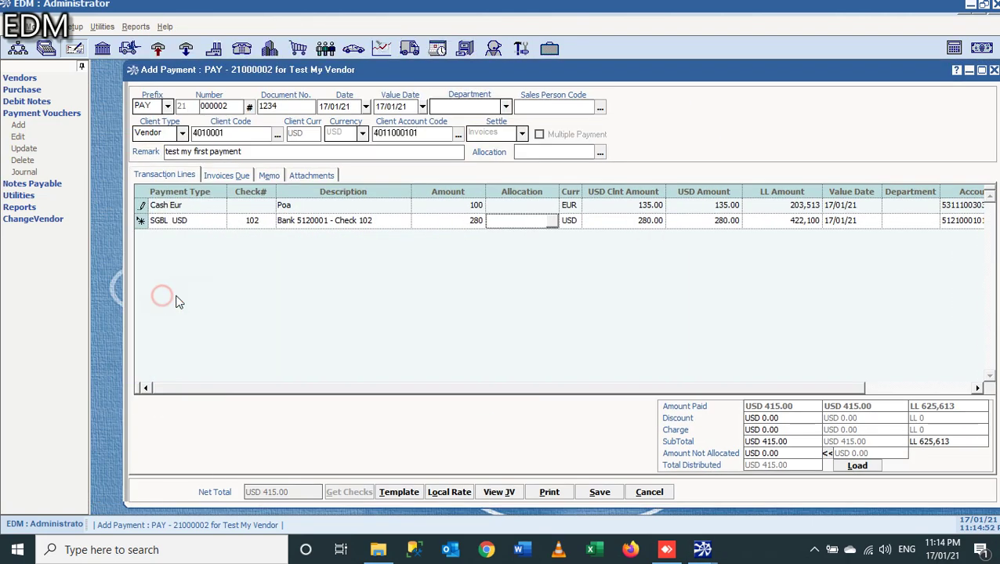
Step: Allocate the Cash Eur transaction line to PROJECT02
left_click(547, 206)
left_click(551, 206)
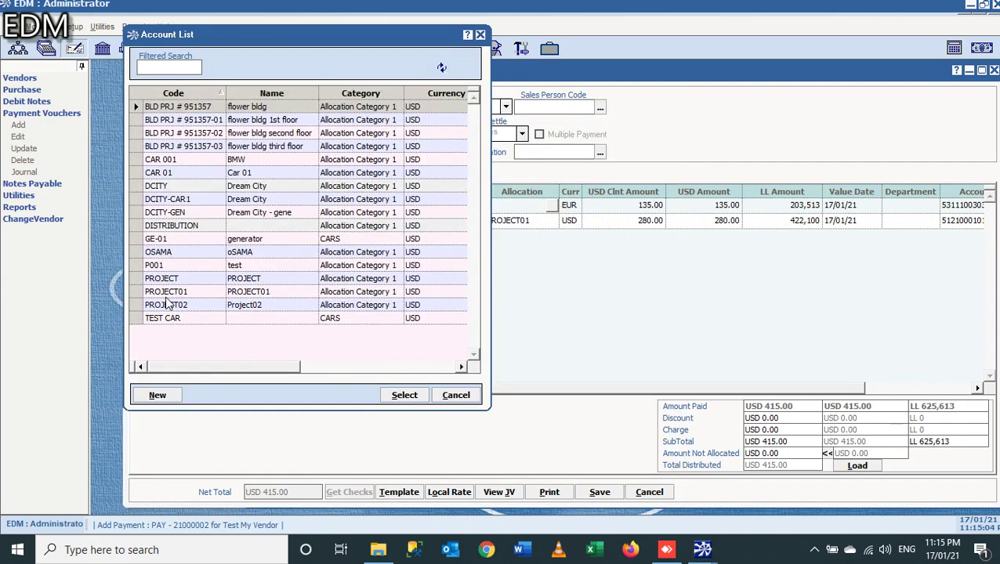
double_click(166, 304)
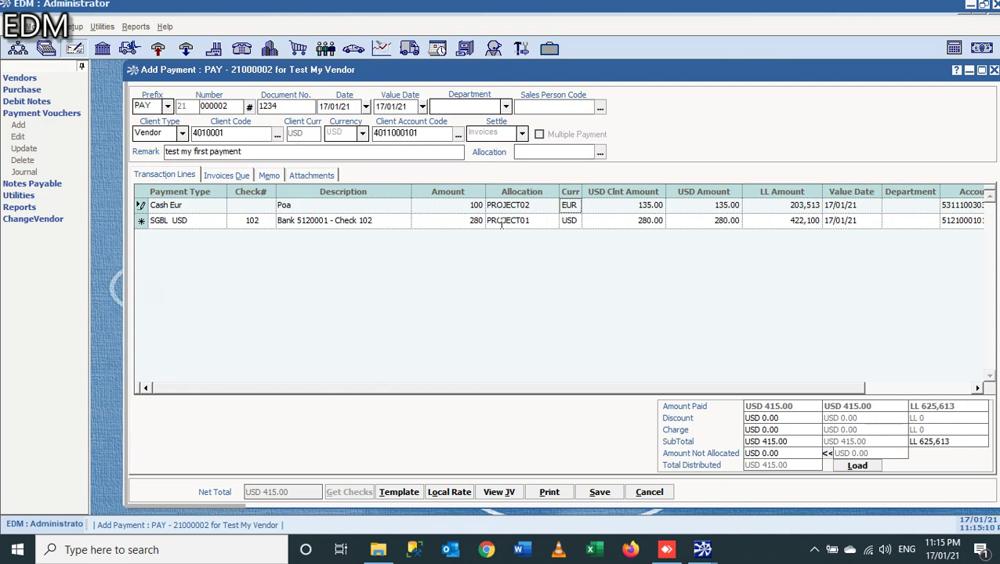
Step: Save the payment, open its voucher print preview, and review the payment details and settlement invoices
left_click(597, 495)
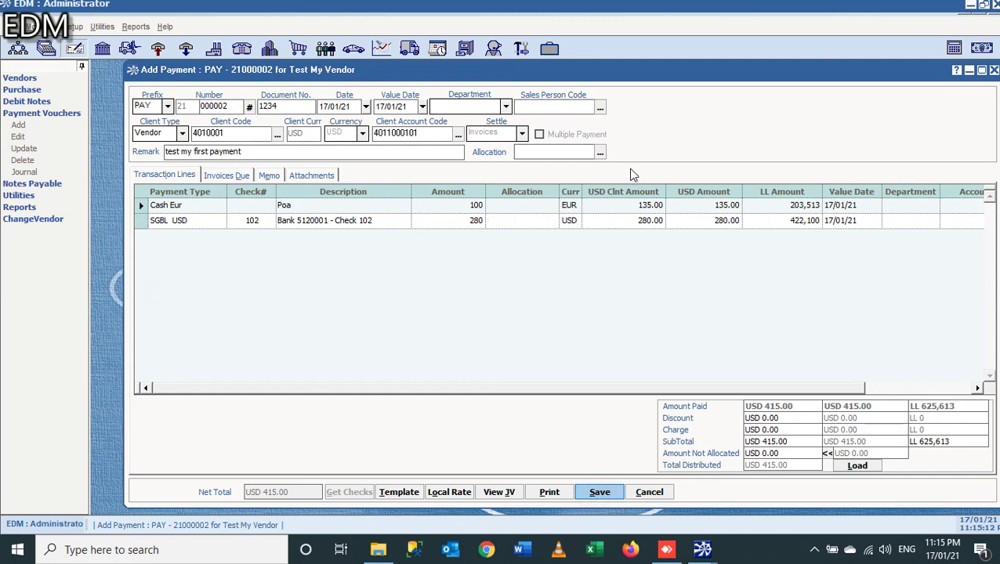
left_click(541, 293)
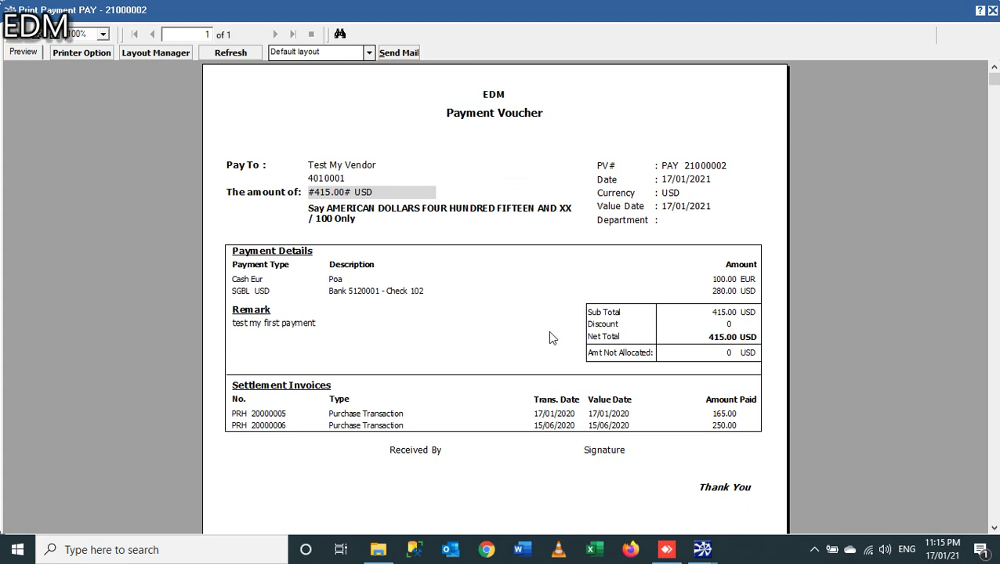
scroll(548, 330, "down", 3)
left_click(323, 286)
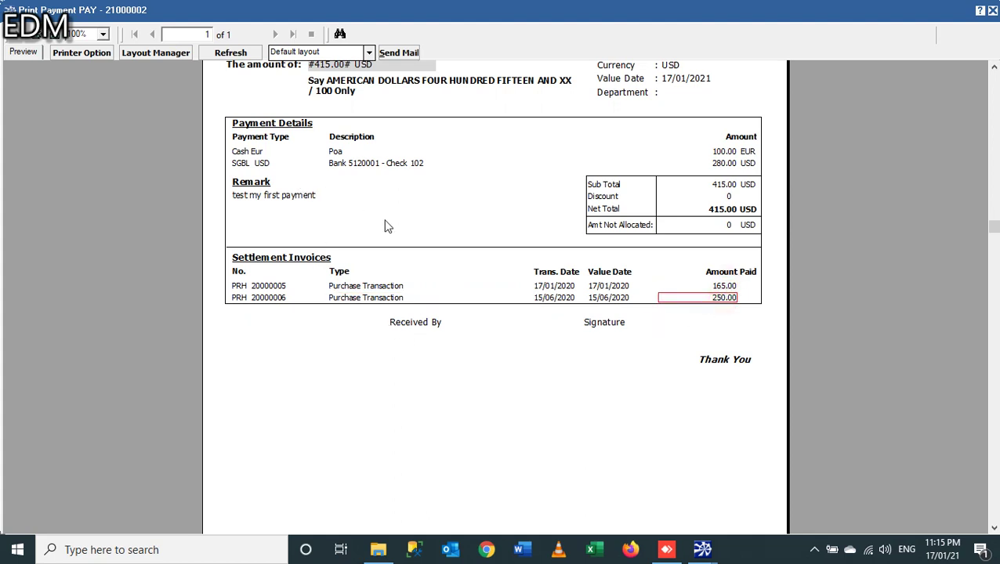
scroll(385, 225, "down", 5)
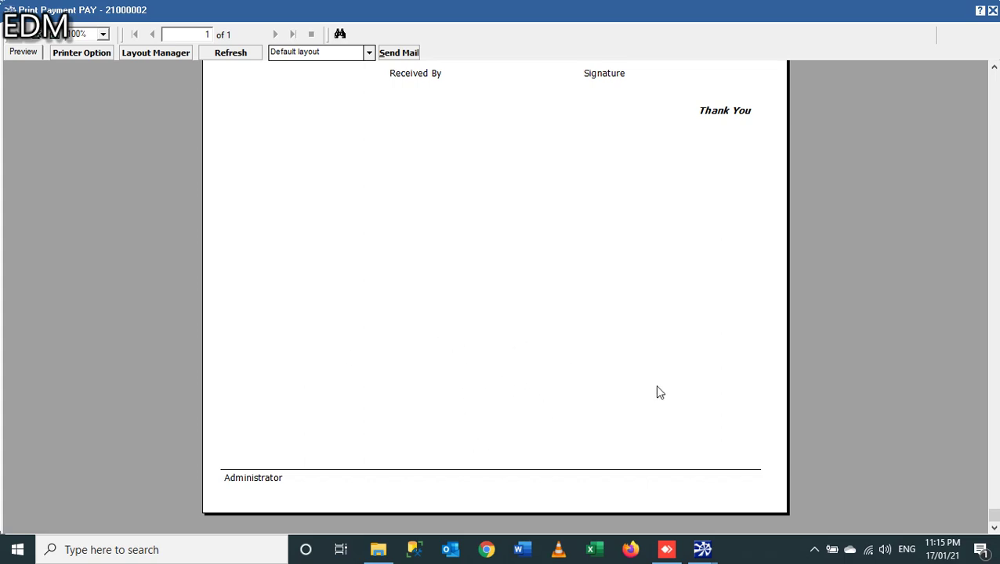
scroll(559, 364, "up", 5)
scroll(558, 364, "down", 3)
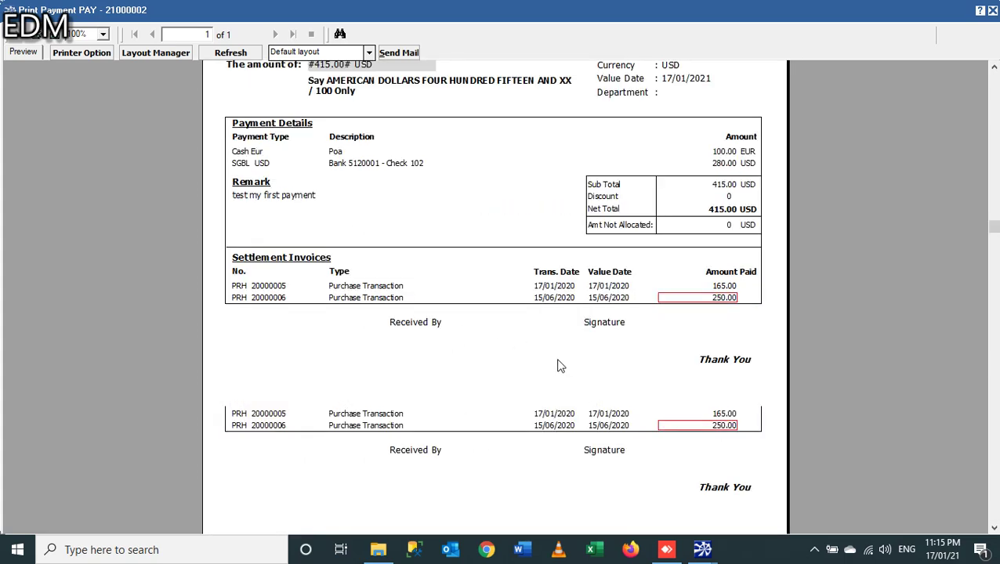
scroll(558, 364, "up", 3)
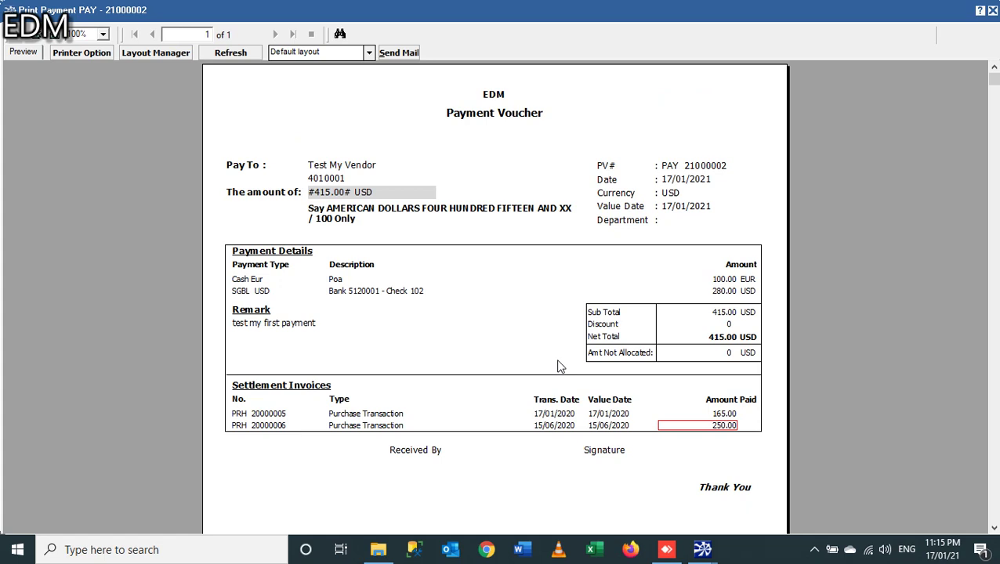
Step: Start exporting the voucher in Acrobat Format (PDF) to a disk file, and cancel at the page range options
left_click(56, 39)
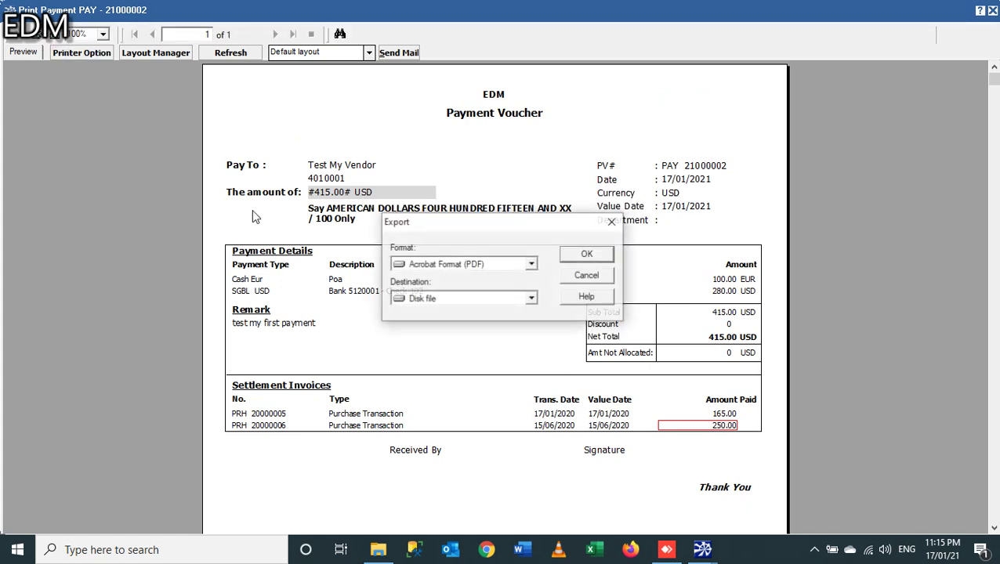
left_click(602, 255)
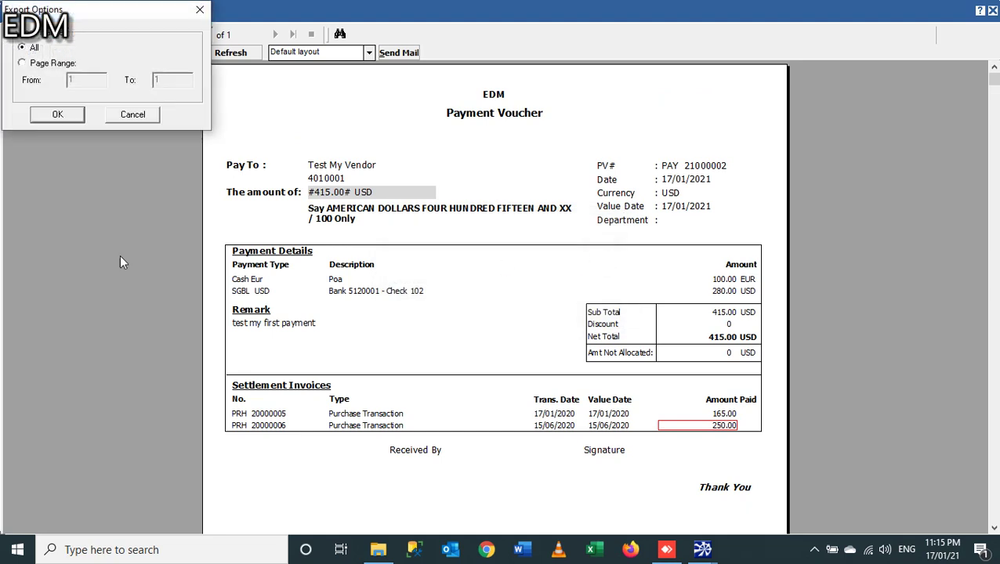
left_click(132, 114)
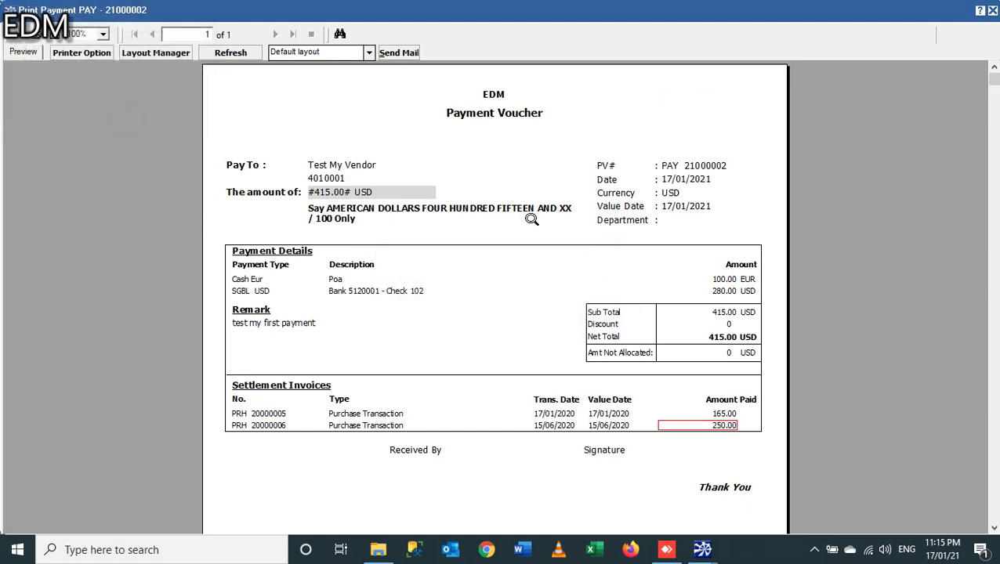